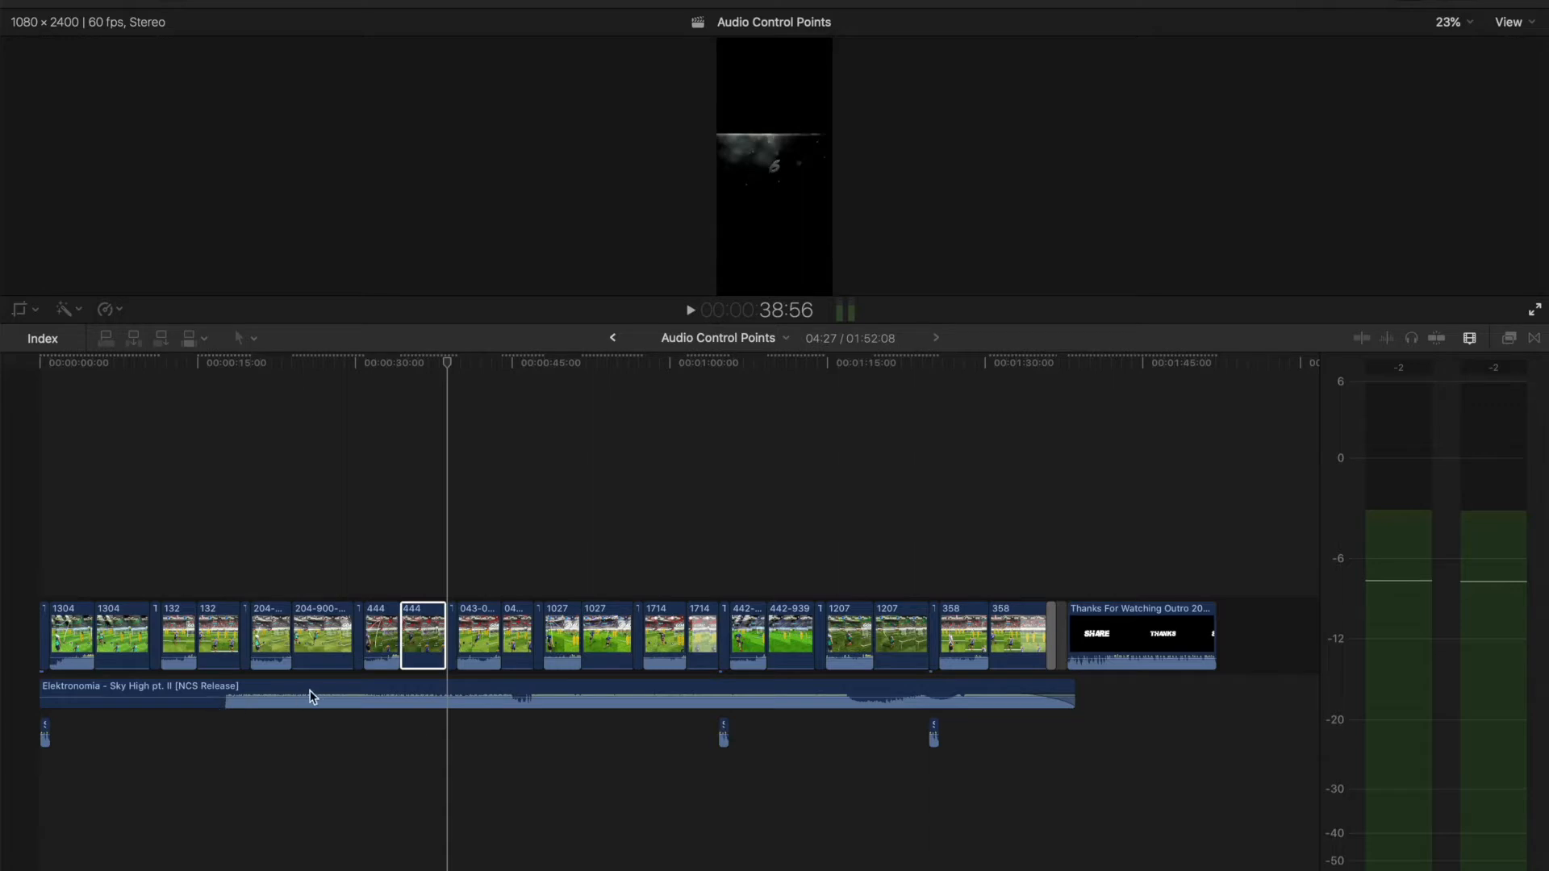
Increase the timeline clip height to nearly the maximum to enlarge the audio waveforms
{"action": "left_click", "coordinate": [459, 686]}
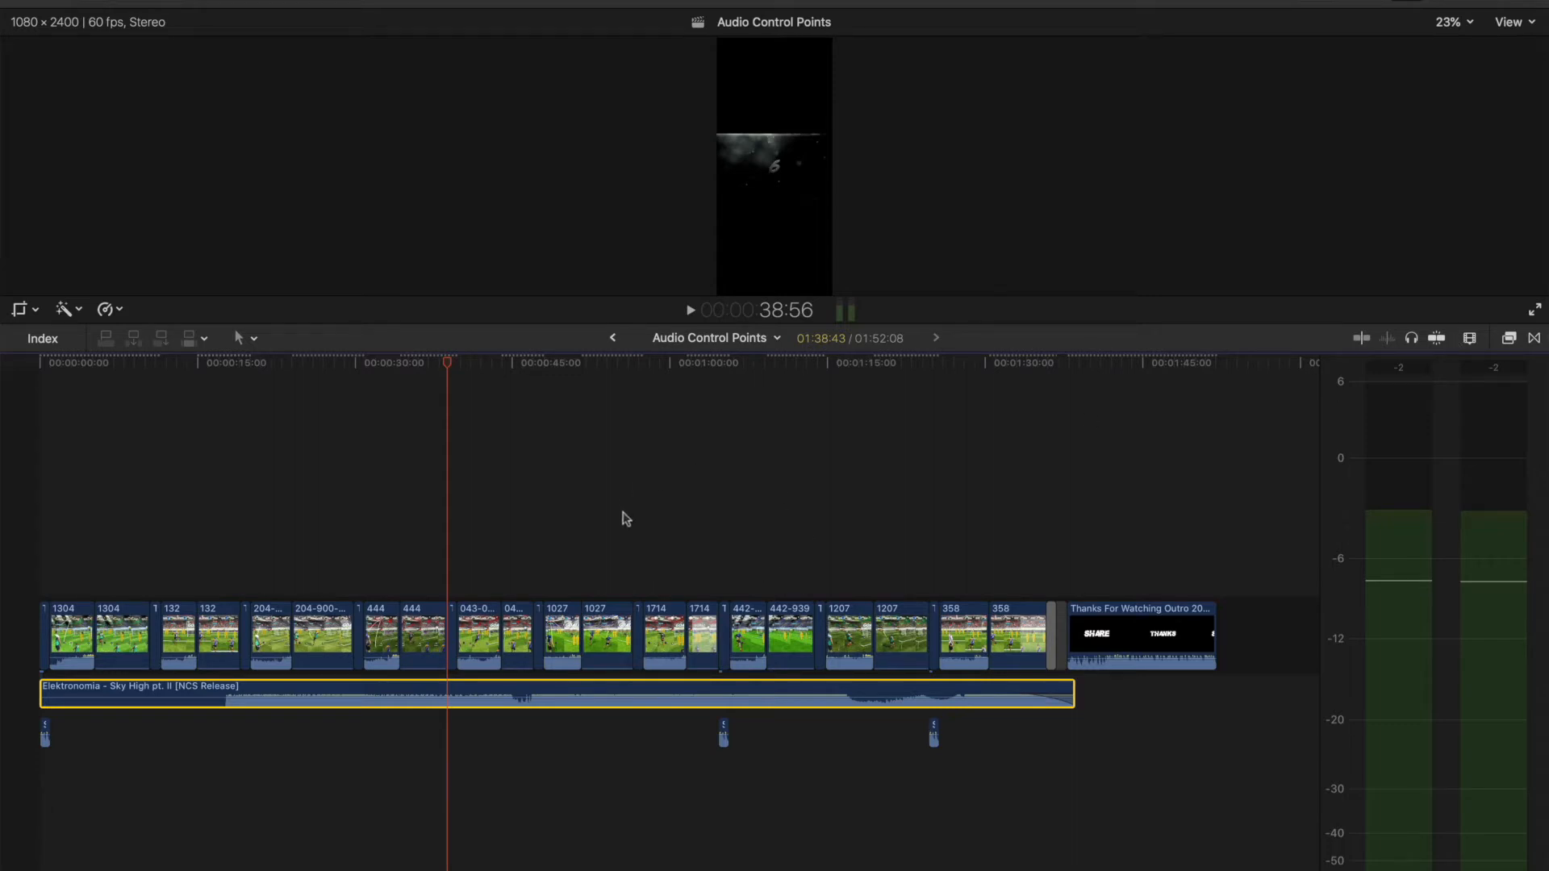
{"action": "left_click", "coordinate": [1470, 340]}
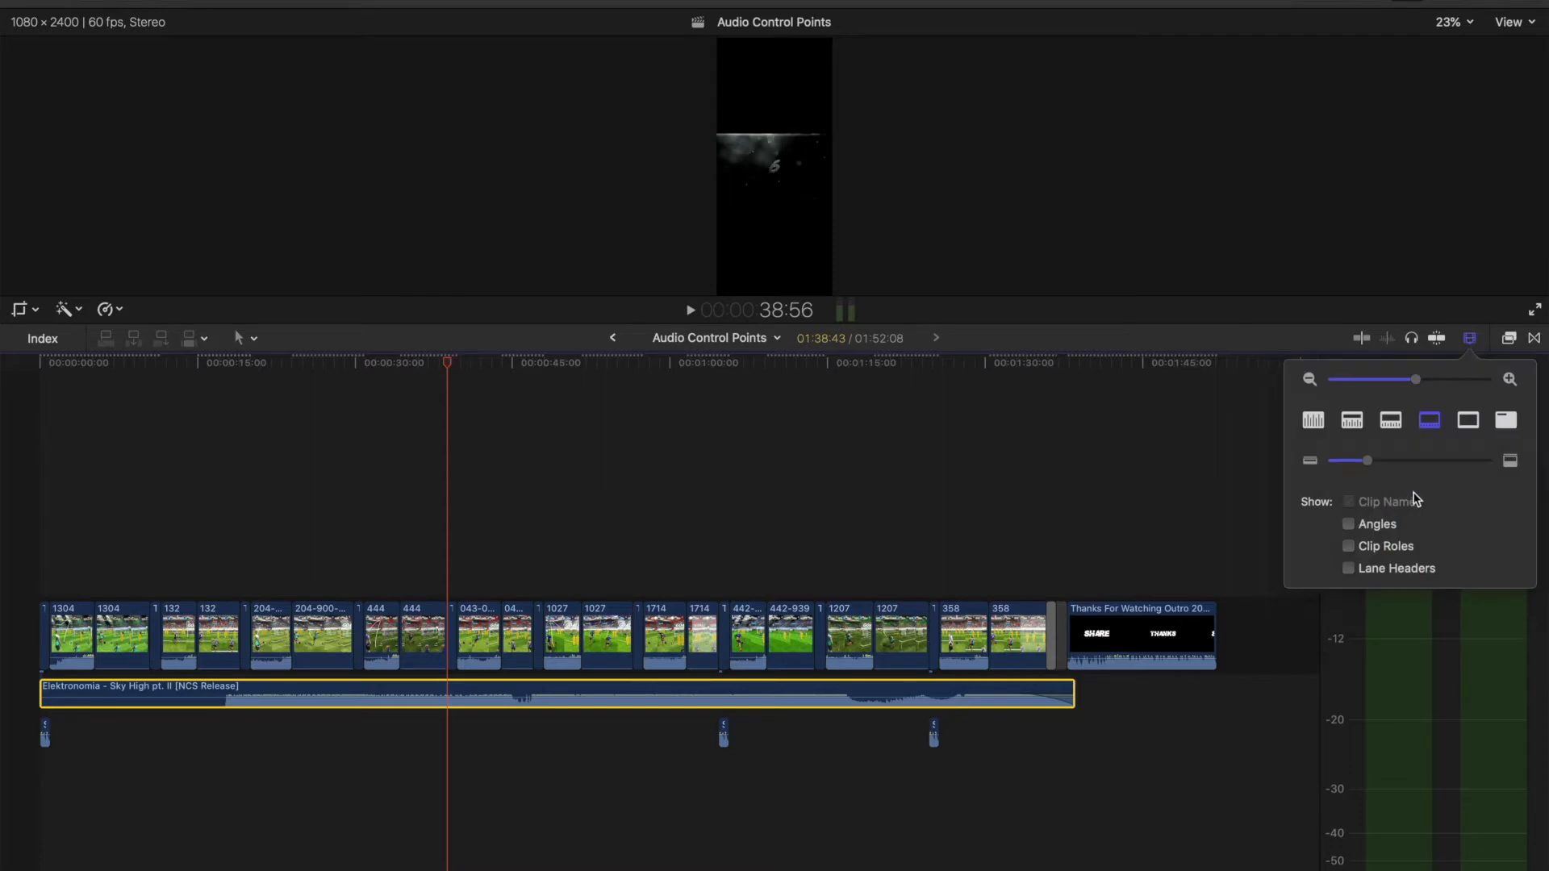
{"action": "left_click_drag", "start_coordinate": [1369, 461], "coordinate": [1489, 461]}
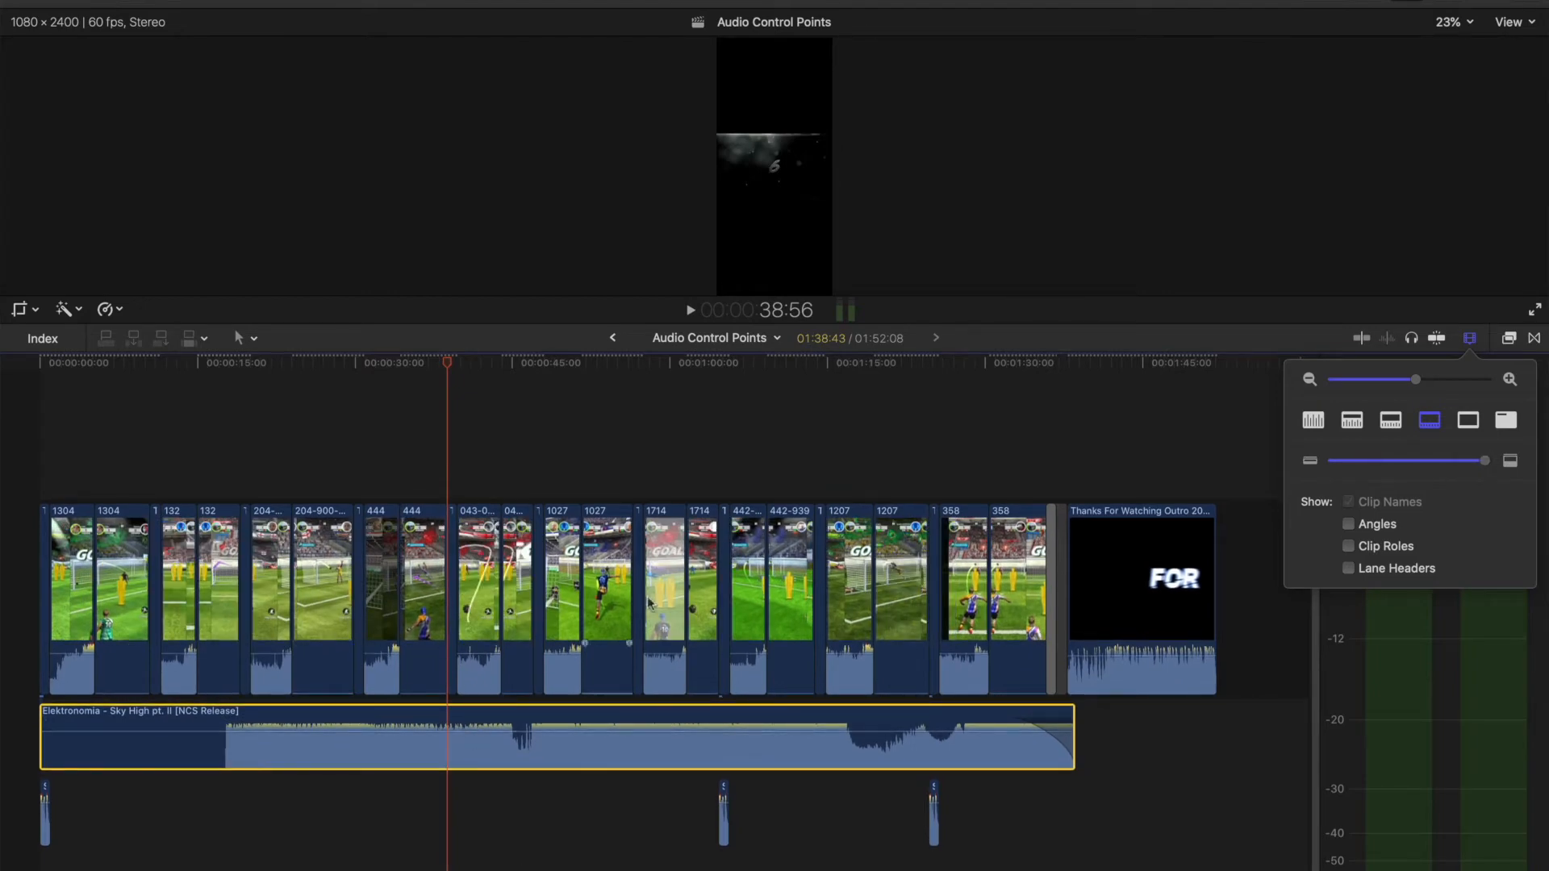
{"action": "left_click", "coordinate": [612, 434]}
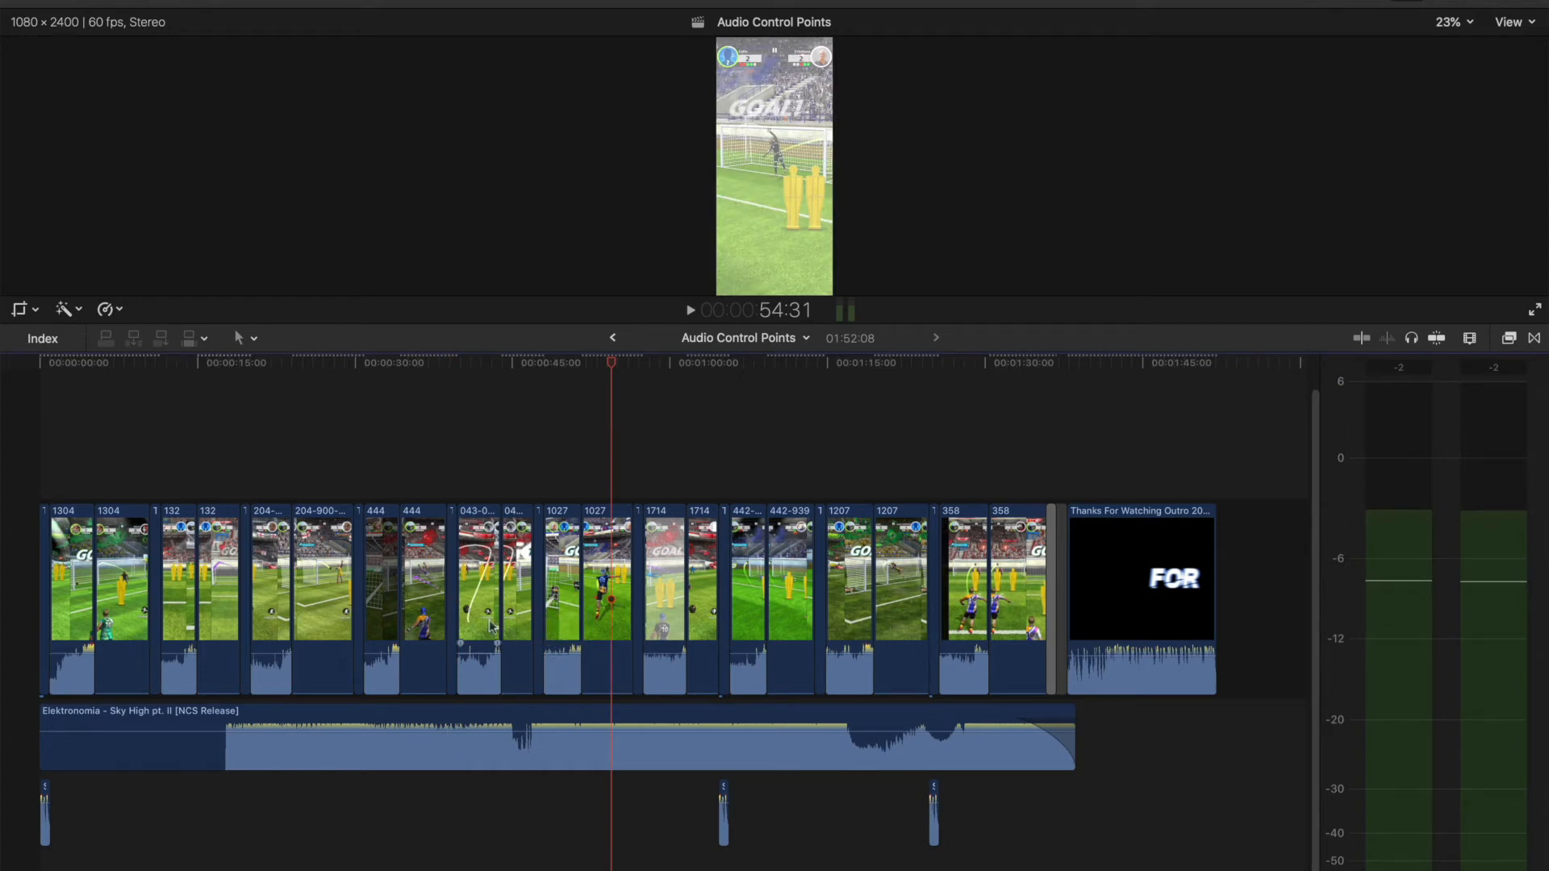
Play the timeline from about the 44-second mark, and park the playhead at 39:20
{"action": "left_click", "coordinate": [505, 468]}
{"action": "key", "text": "space"}
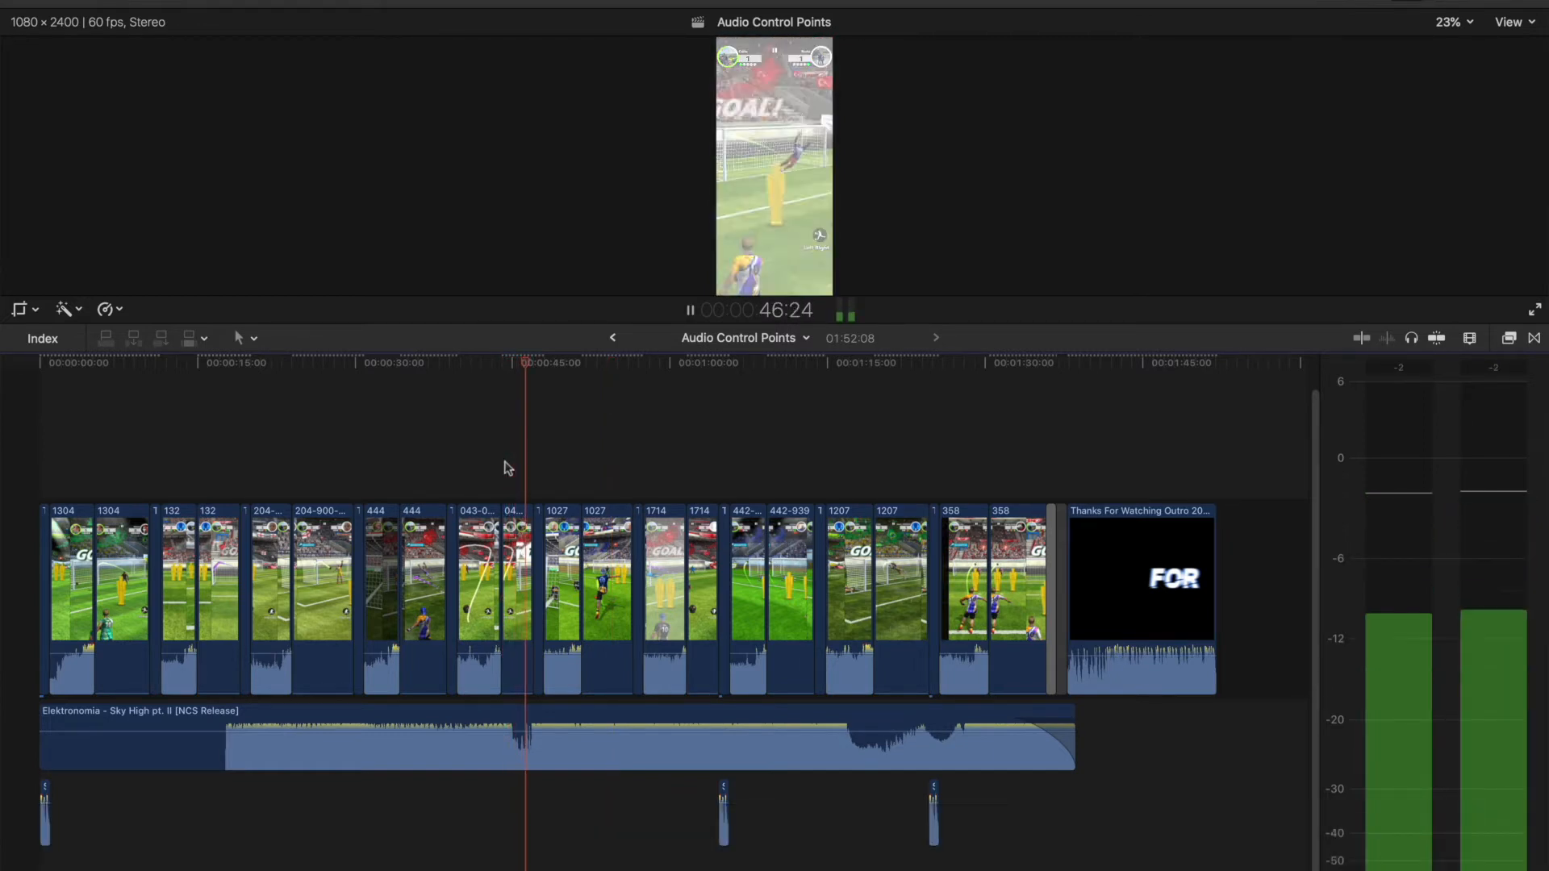
{"action": "key", "text": "space"}
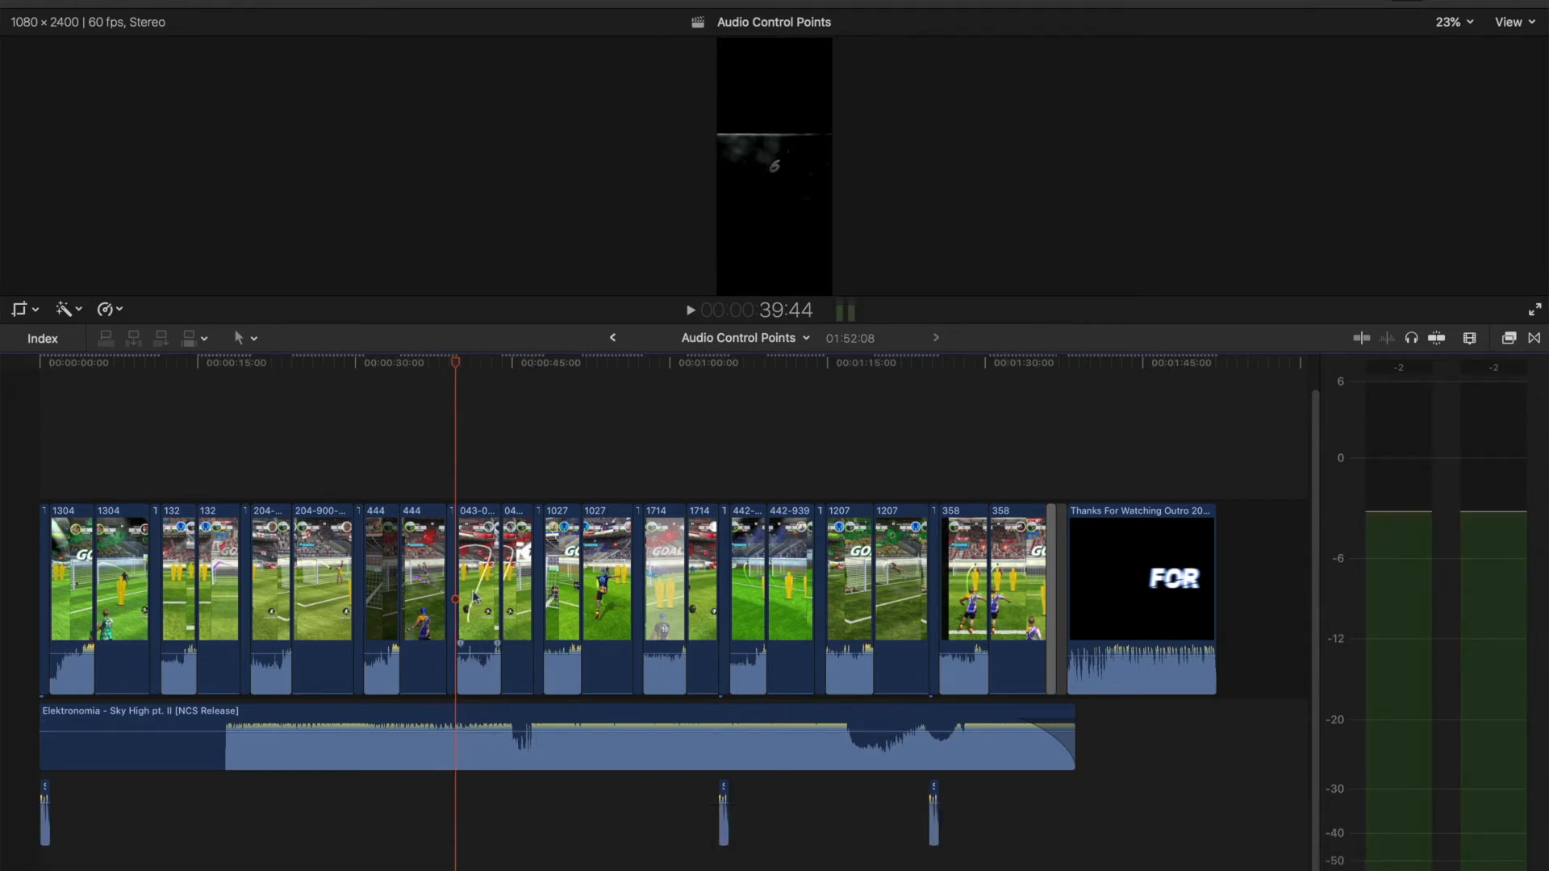
{"action": "left_click_drag", "start_coordinate": [455, 362], "coordinate": [452, 362]}
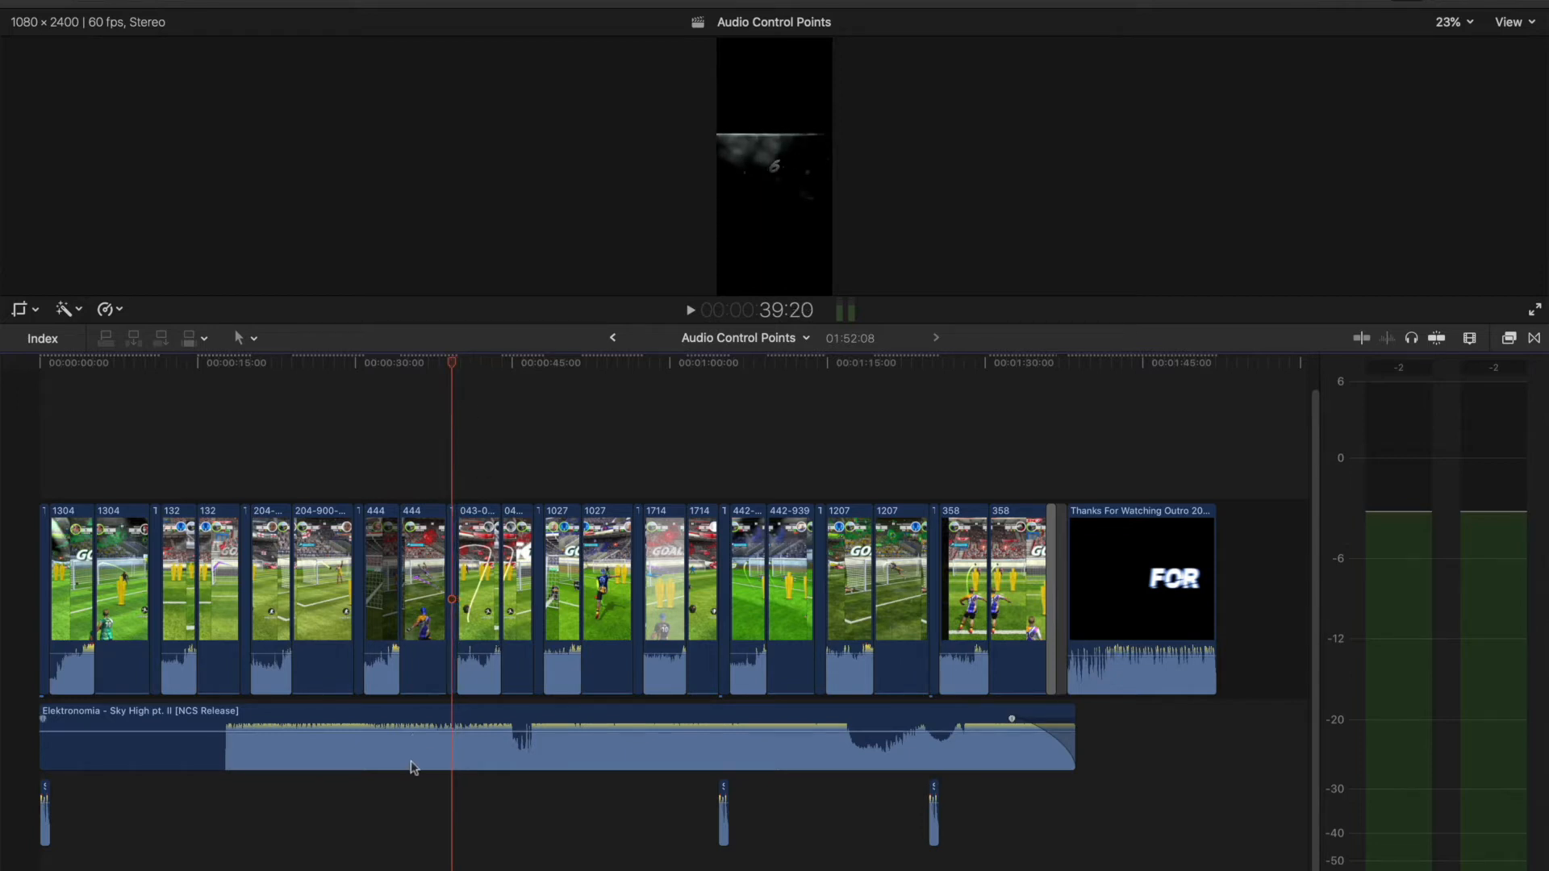
Add two volume keyframes to the Elektronomia music clip, at about 37 seconds and 38:43
{"action": "mouse_move", "coordinate": [425, 733]}
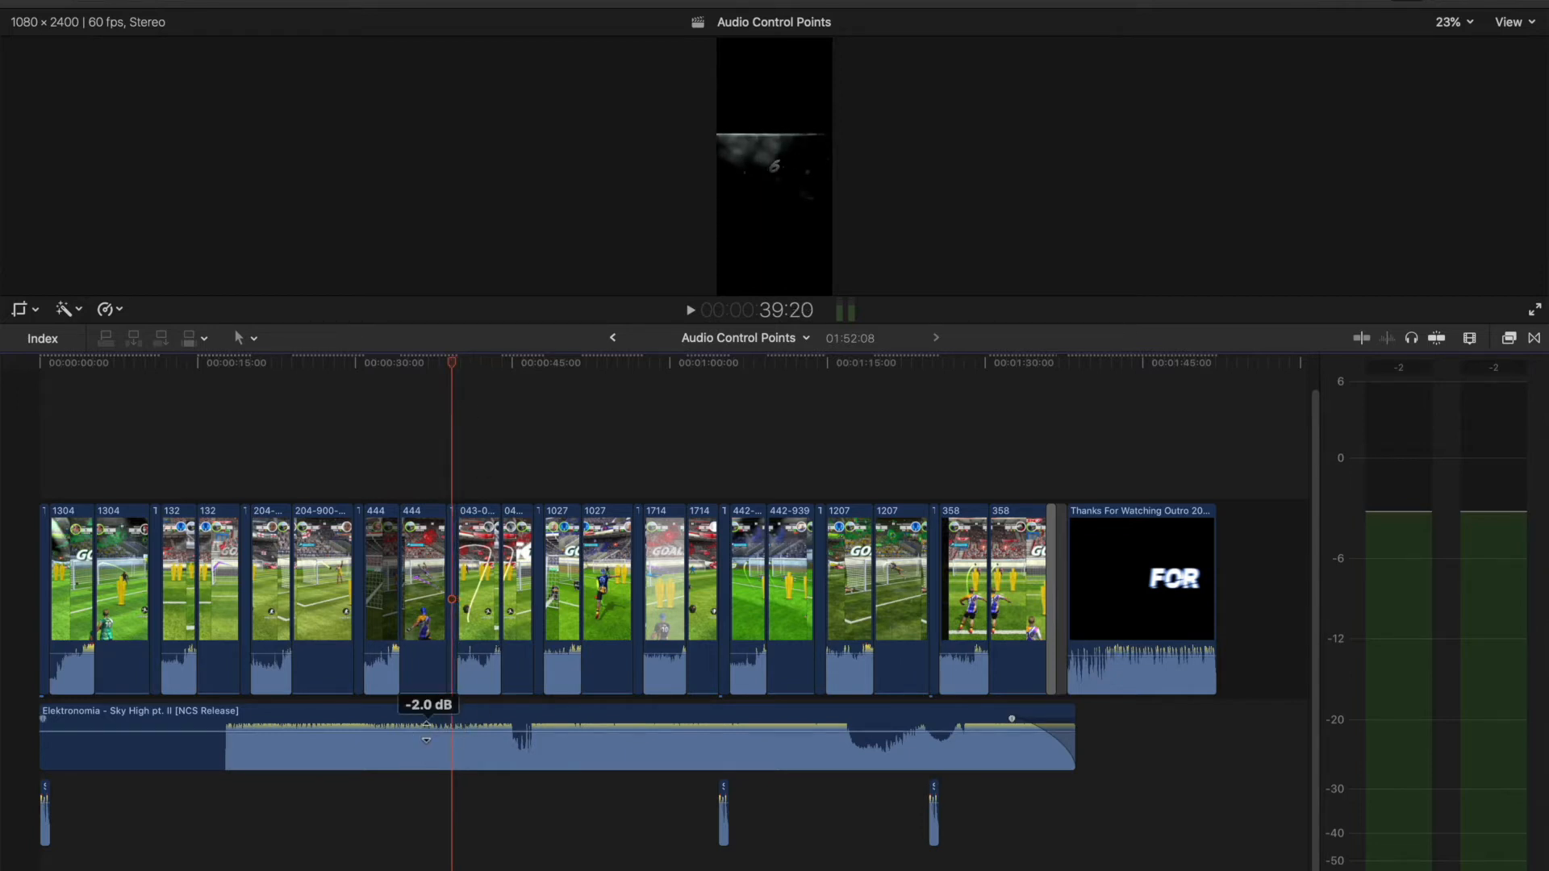
{"action": "key", "text": "alt"}
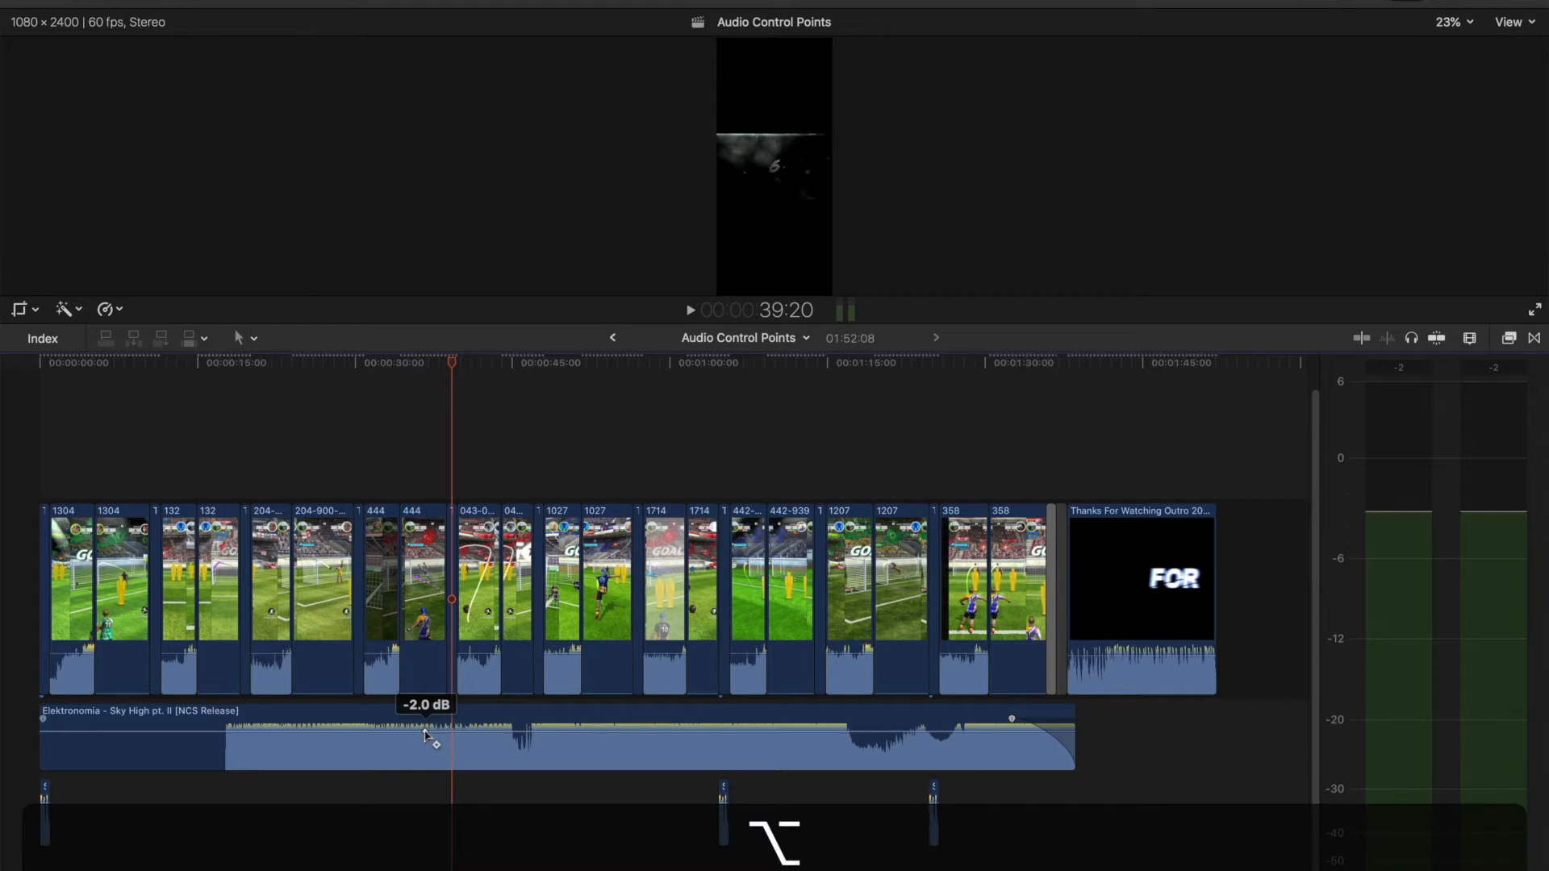
{"action": "left_click", "coordinate": [426, 732], "text": "alt"}
{"action": "left_click", "coordinate": [443, 732]}
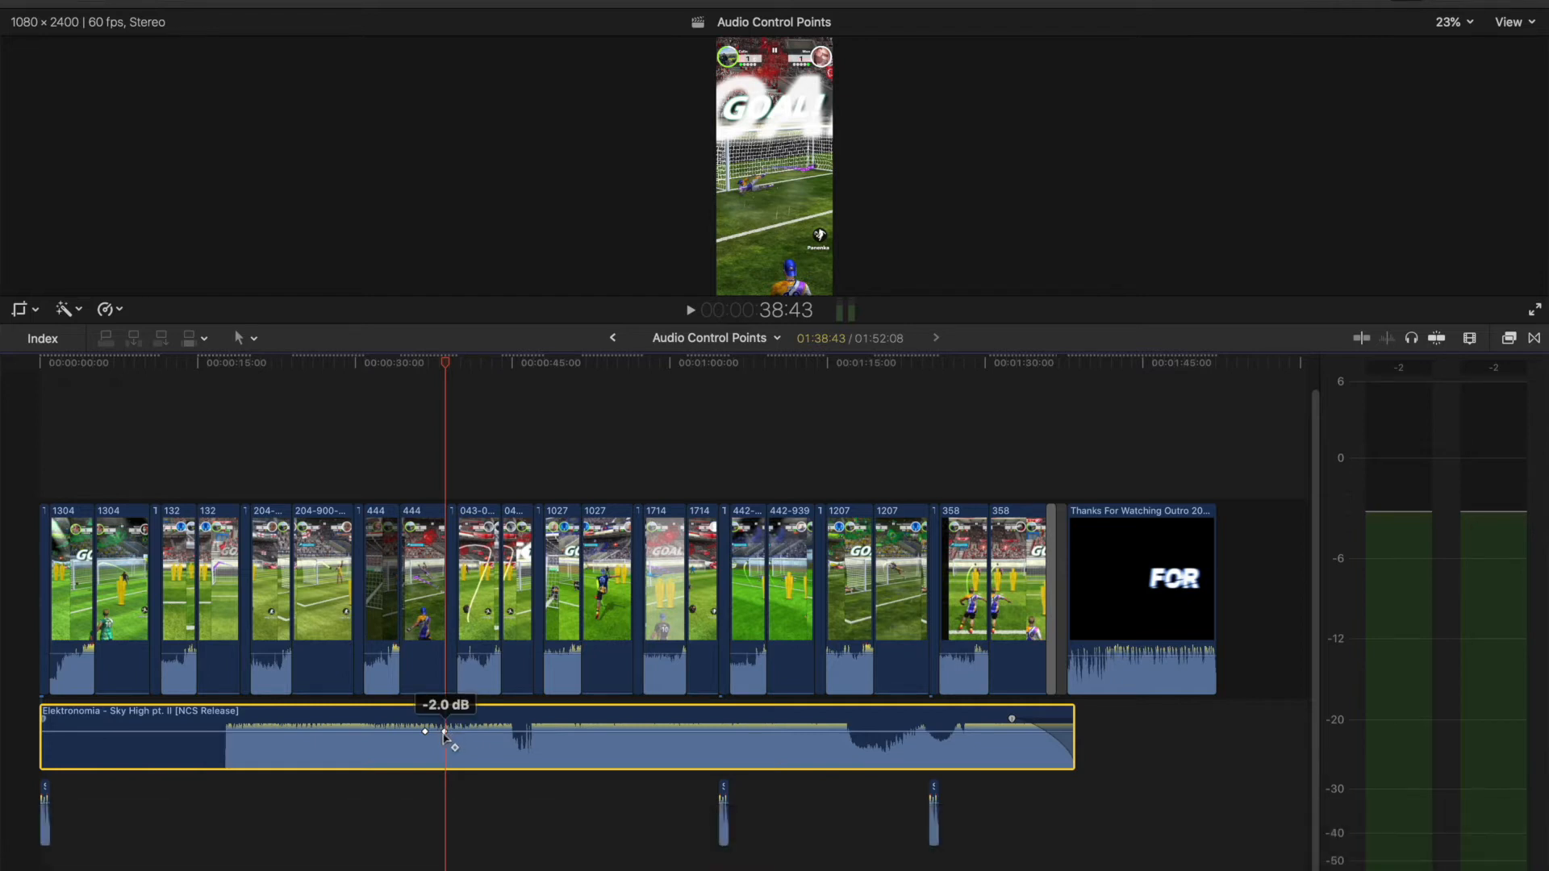
Try lowering the music clip's second volume keyframe to -10 dB, and undo the change
{"action": "left_click_drag", "start_coordinate": [445, 732], "coordinate": [448, 739]}
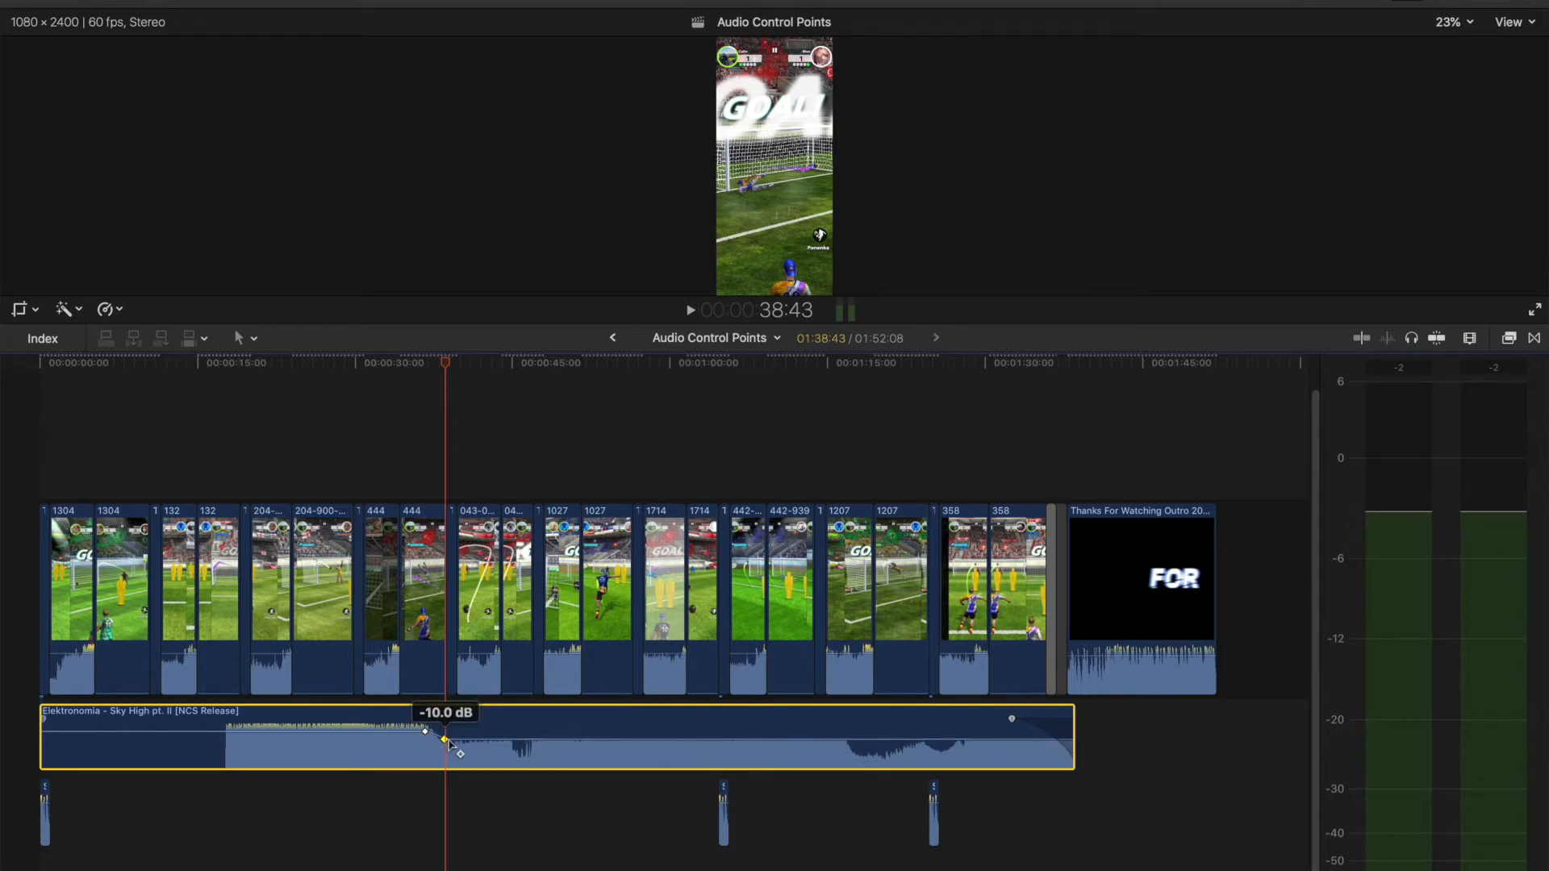
{"action": "key", "text": "super+z"}
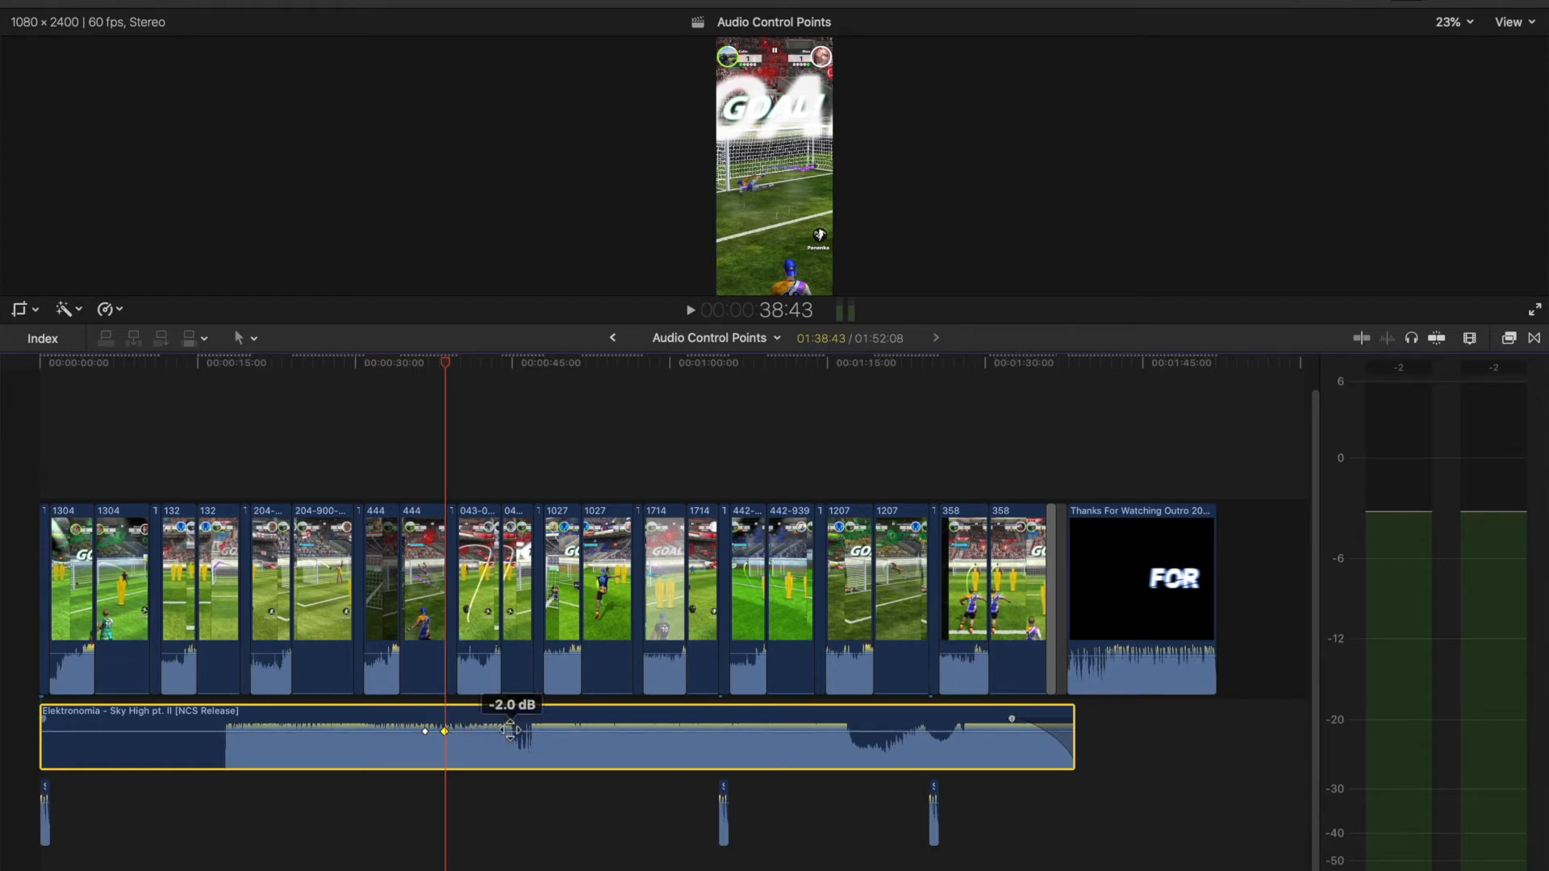
Add a third volume keyframe near 44 seconds on the music clip, lower it strongly and shift it earlier to about 41 seconds
{"action": "key", "text": "alt"}
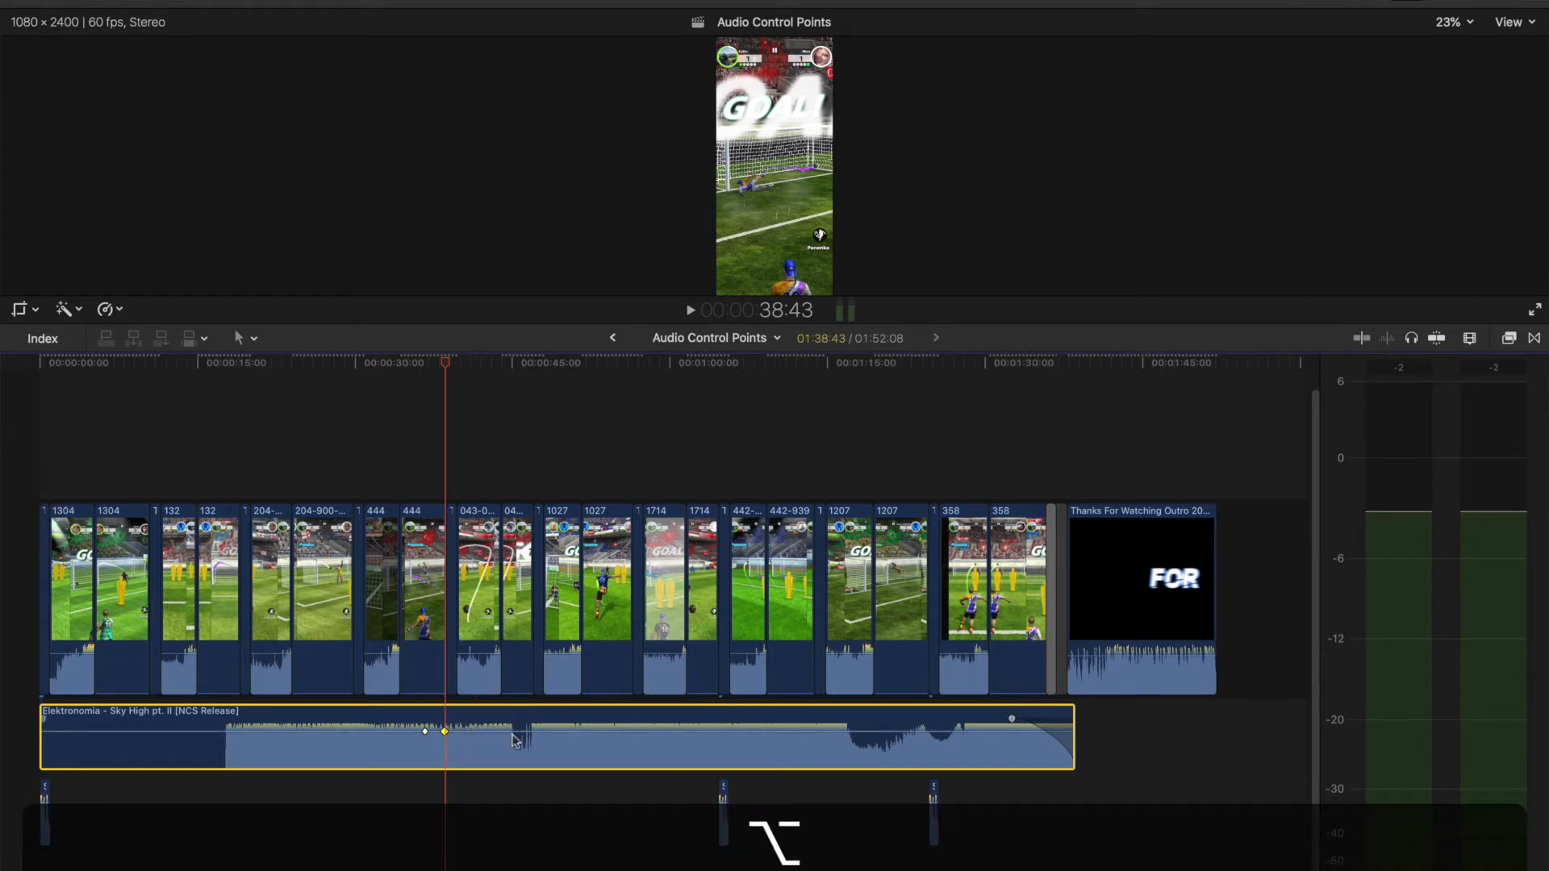
{"action": "left_click", "coordinate": [507, 730], "text": "alt"}
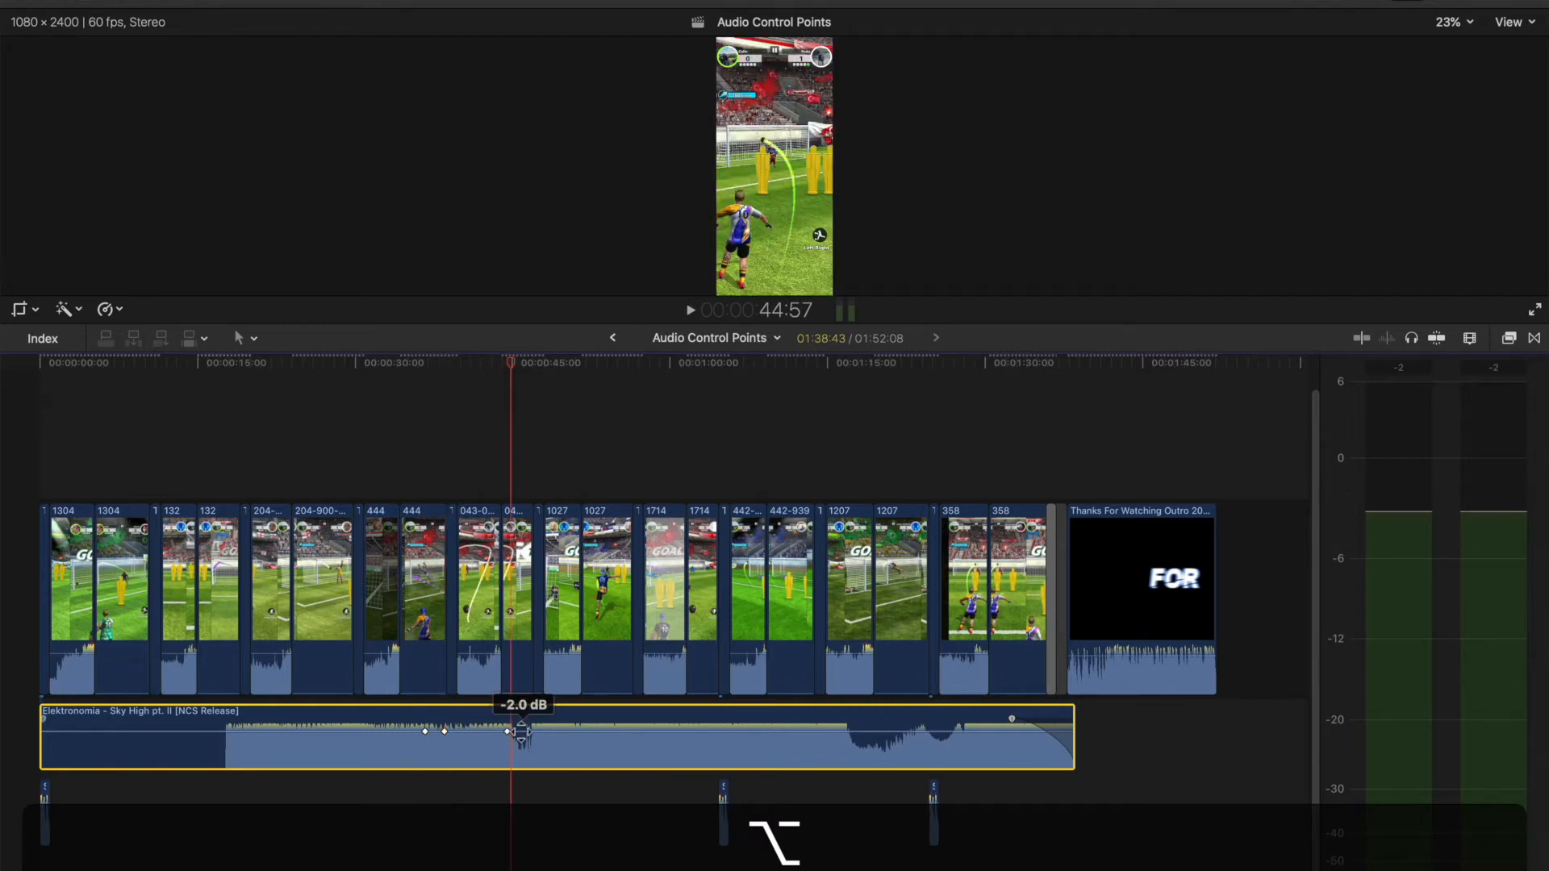
{"action": "left_click_drag", "start_coordinate": [507, 731], "coordinate": [507, 756]}
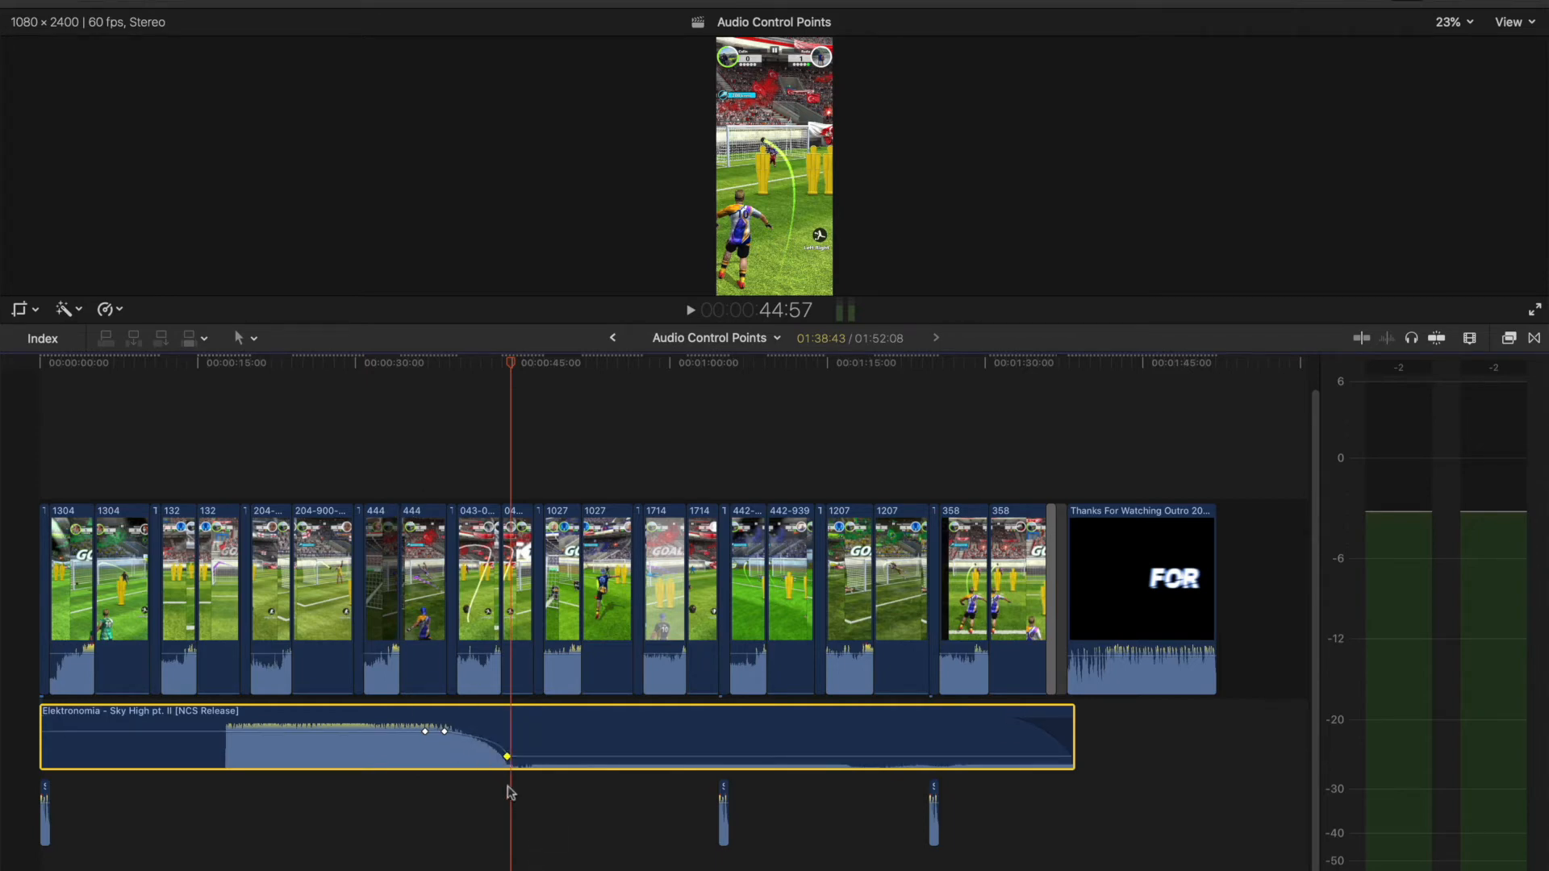
{"action": "left_click_drag", "start_coordinate": [508, 759], "coordinate": [474, 756]}
Preview the music's fade by playing the timeline, and undo the third keyframe's lowering and shift
{"action": "left_click", "coordinate": [425, 477]}
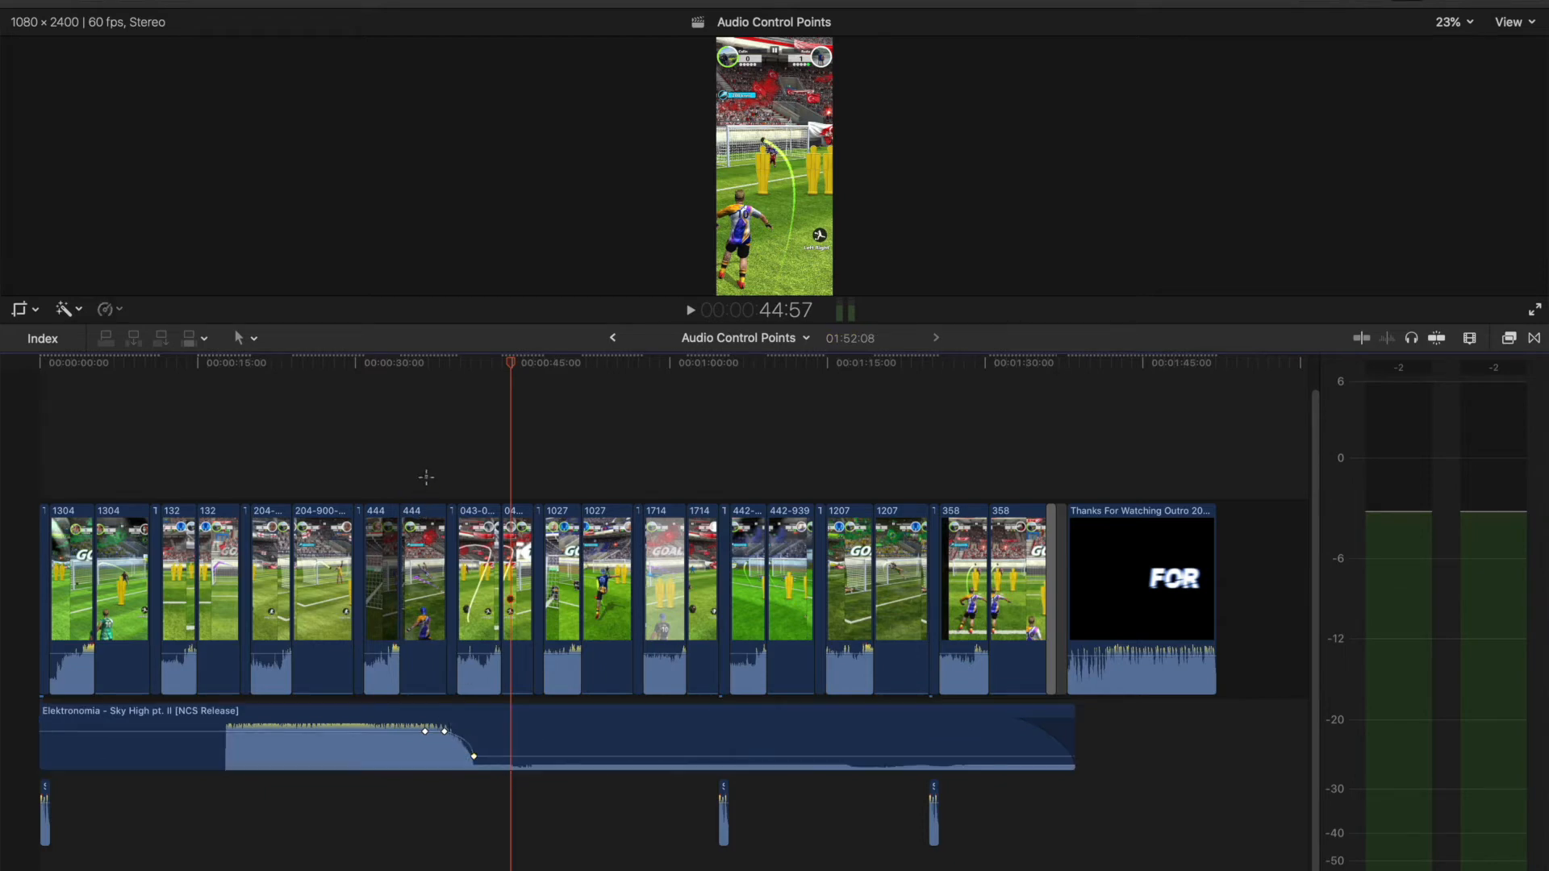
{"action": "key", "text": "space"}
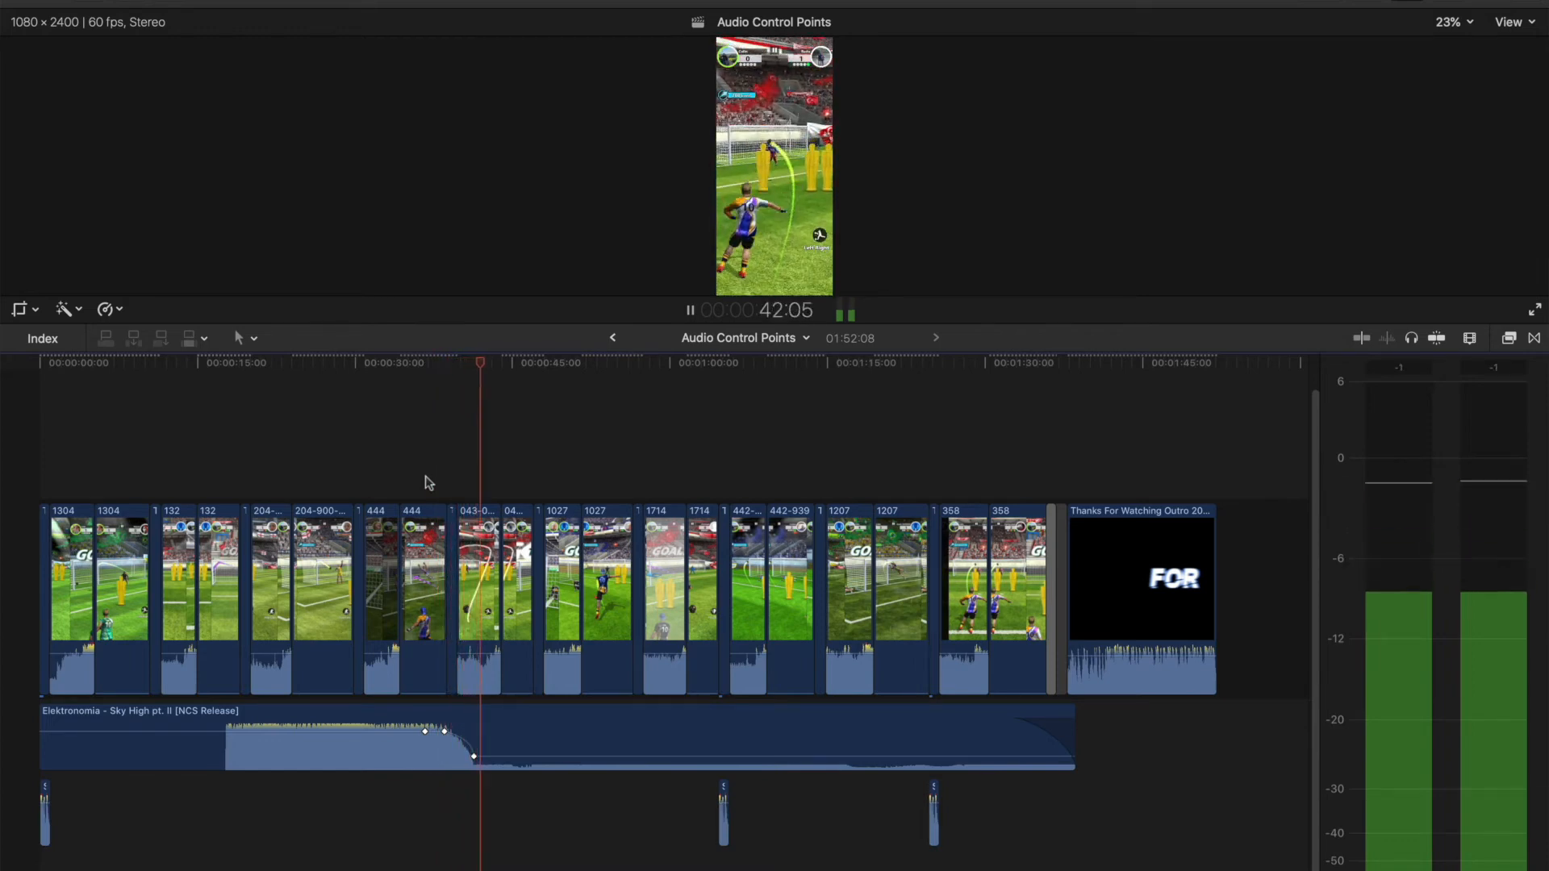
{"action": "key", "text": "space"}
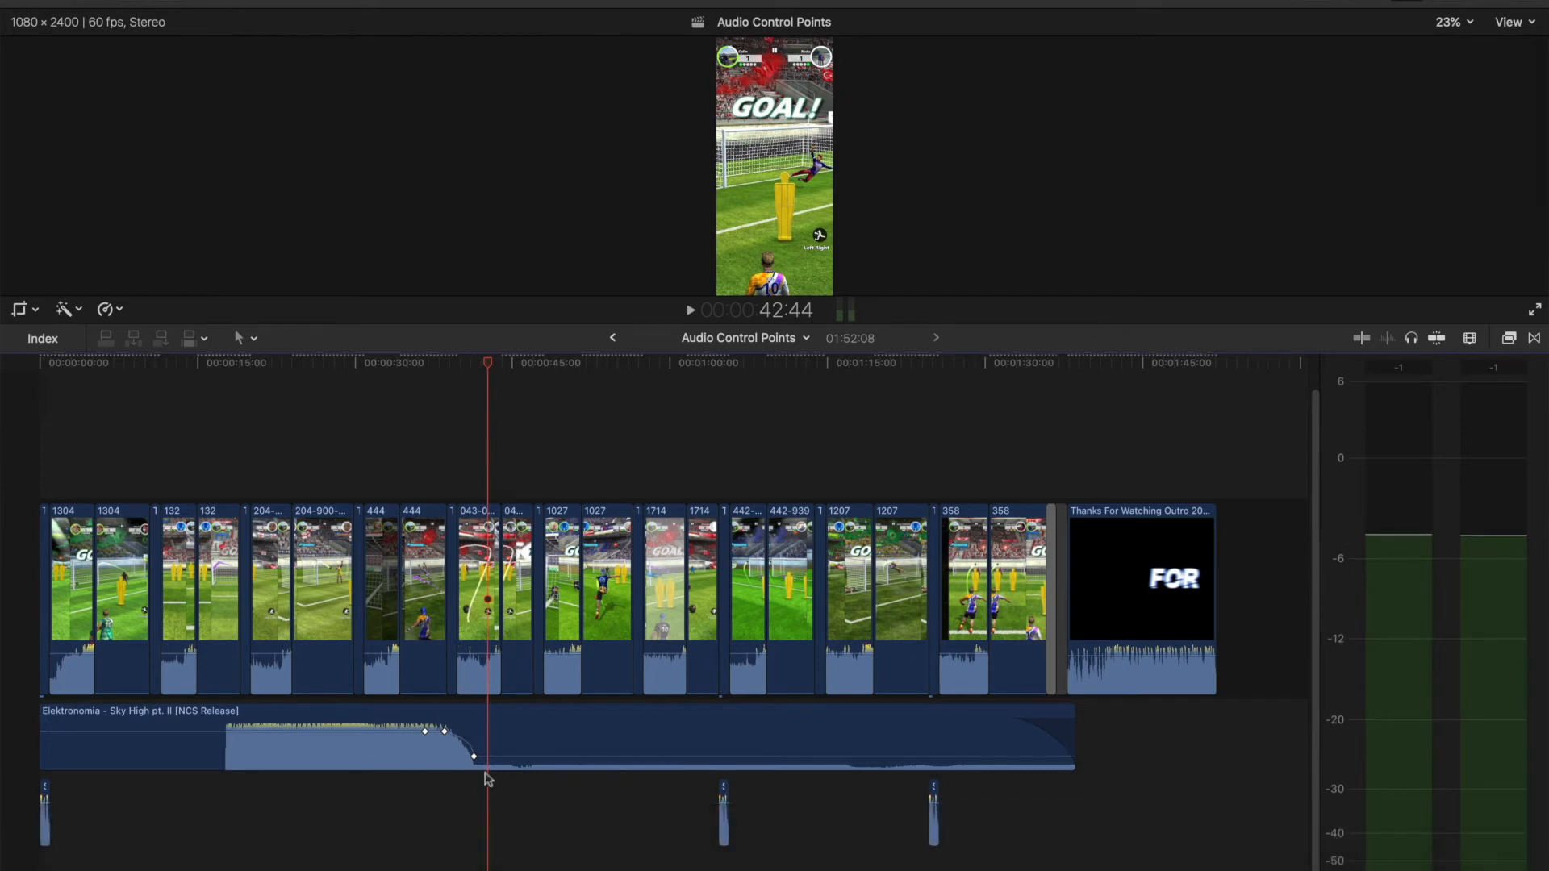
{"action": "mouse_move", "coordinate": [474, 757]}
{"action": "key", "text": "super+z"}
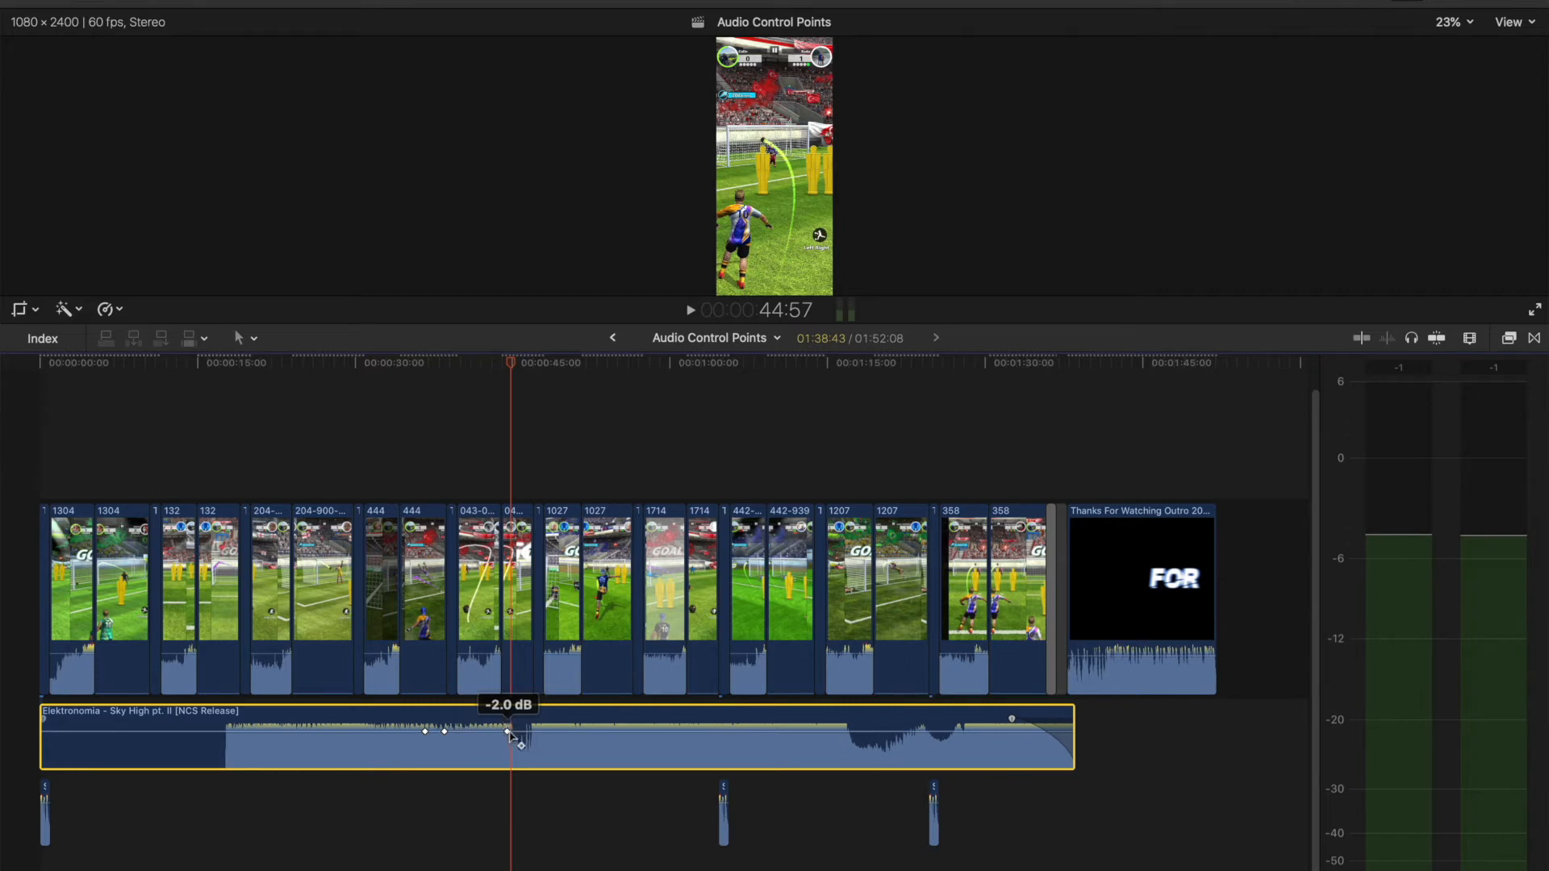
{"action": "key", "text": "super+equal"}
{"action": "key", "text": "super+equal"}
{"action": "key", "text": "super+equal"}
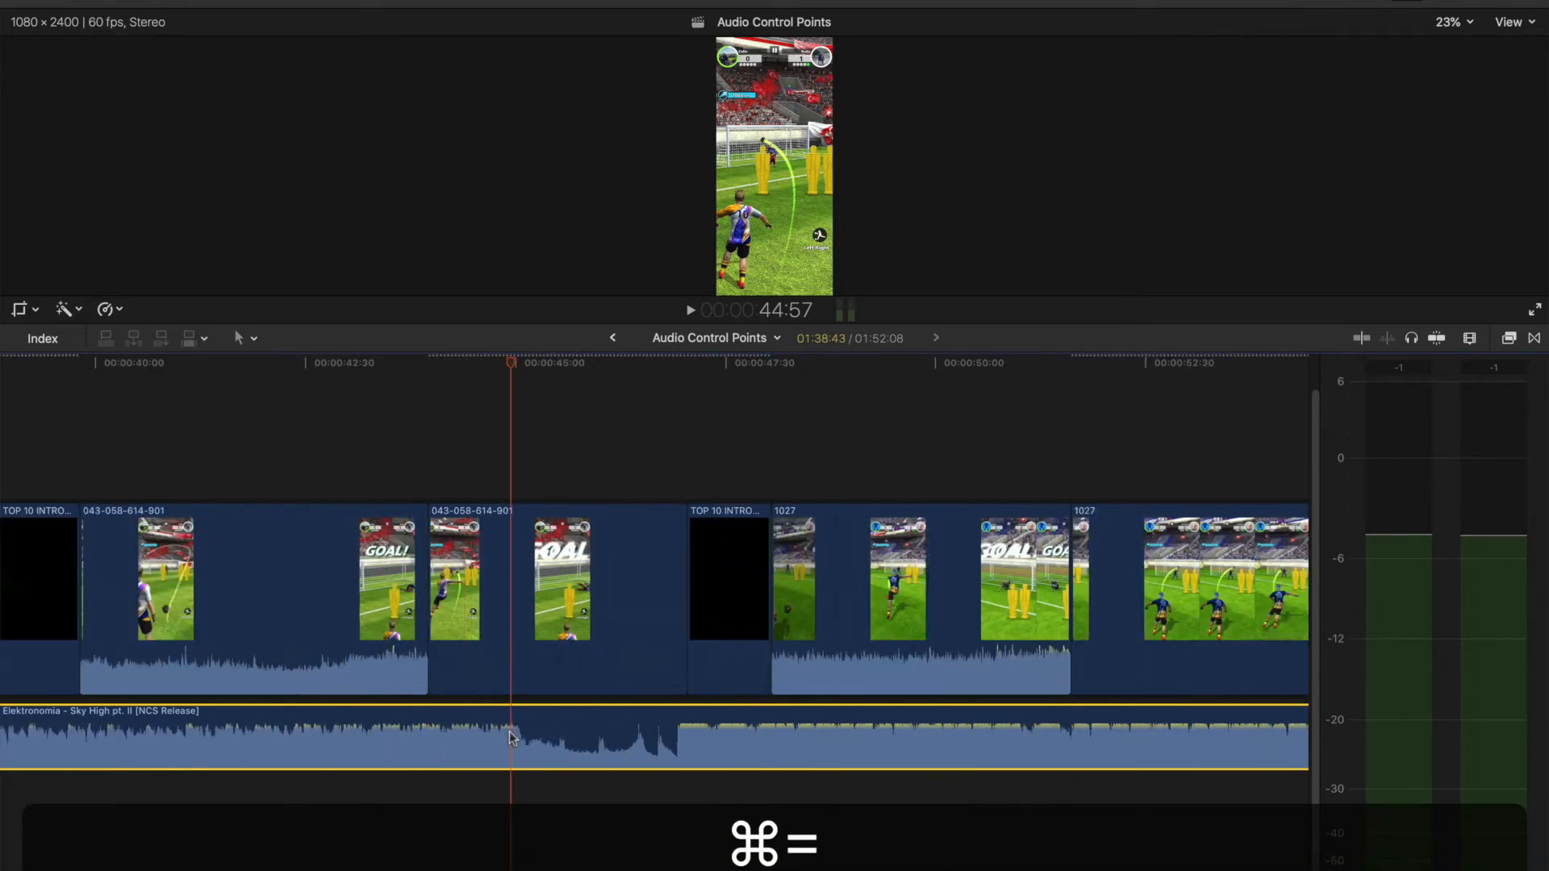
{"action": "scroll", "coordinate": [669, 724], "scroll_direction": "left", "scroll_amount": 1}
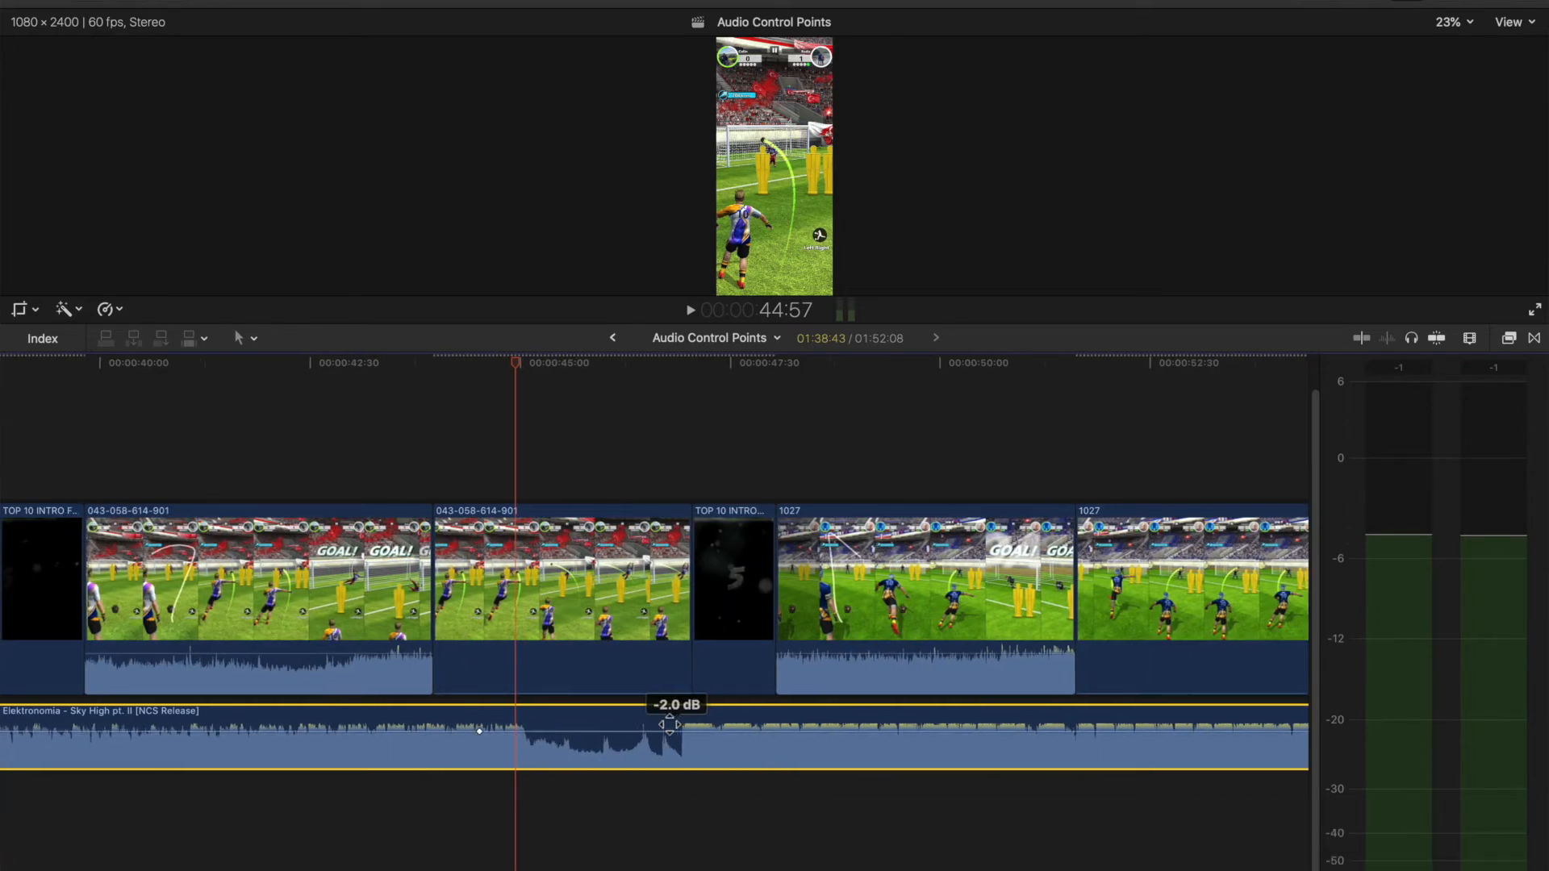
{"action": "key", "text": "super+minus"}
{"action": "key", "text": "super+minus"}
{"action": "key", "text": "super+minus"}
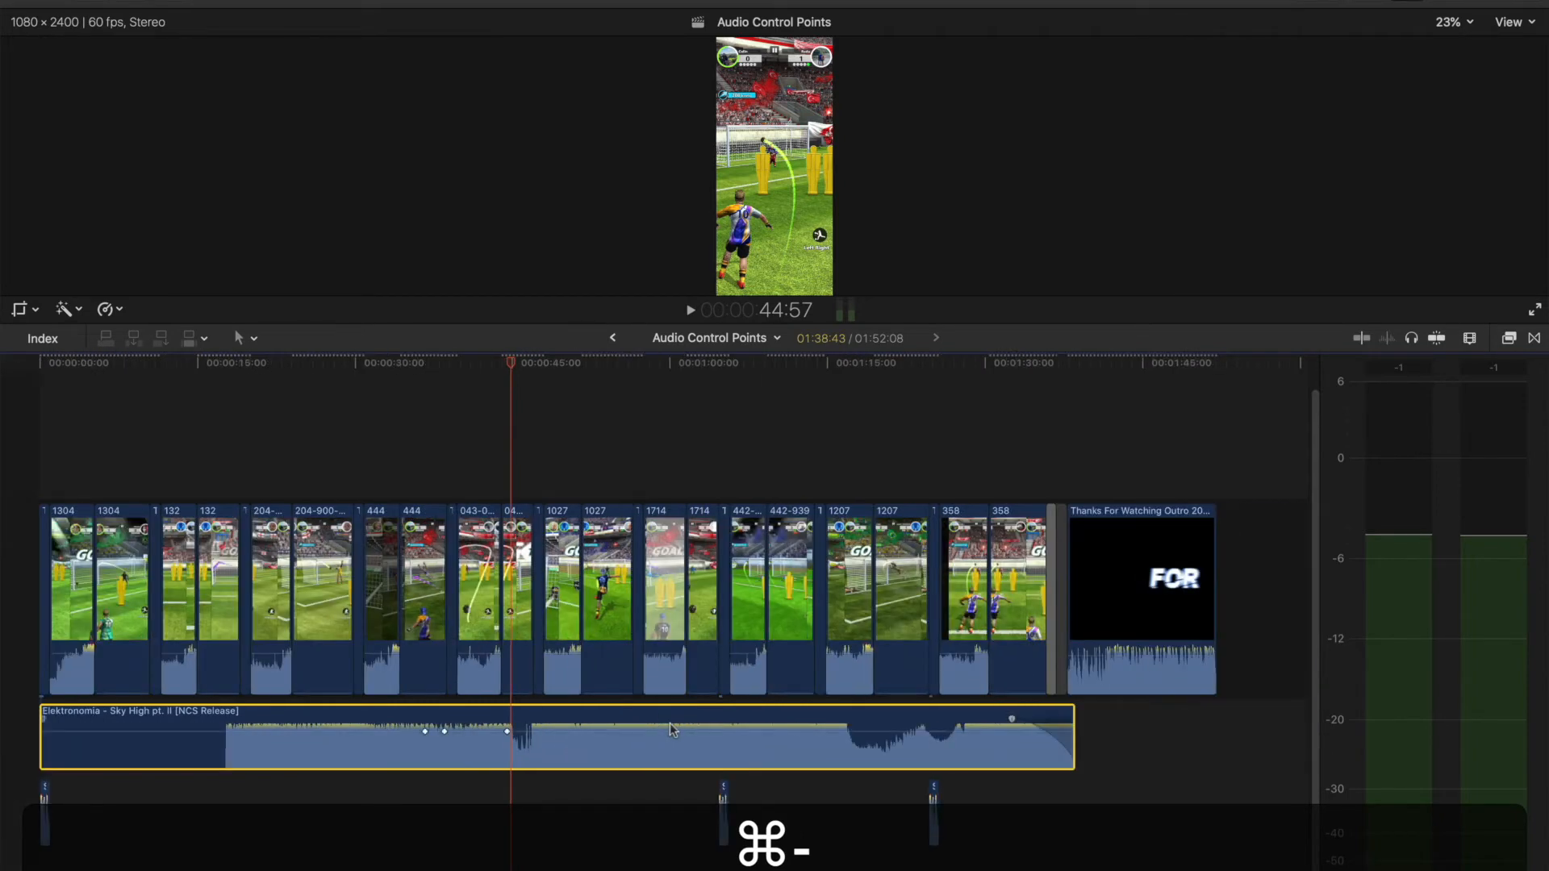
Try to delete the third volume keyframe near 44 seconds on the music clip, and undo the deletion
{"action": "key", "text": "super+equal"}
{"action": "key", "text": "super+equal"}
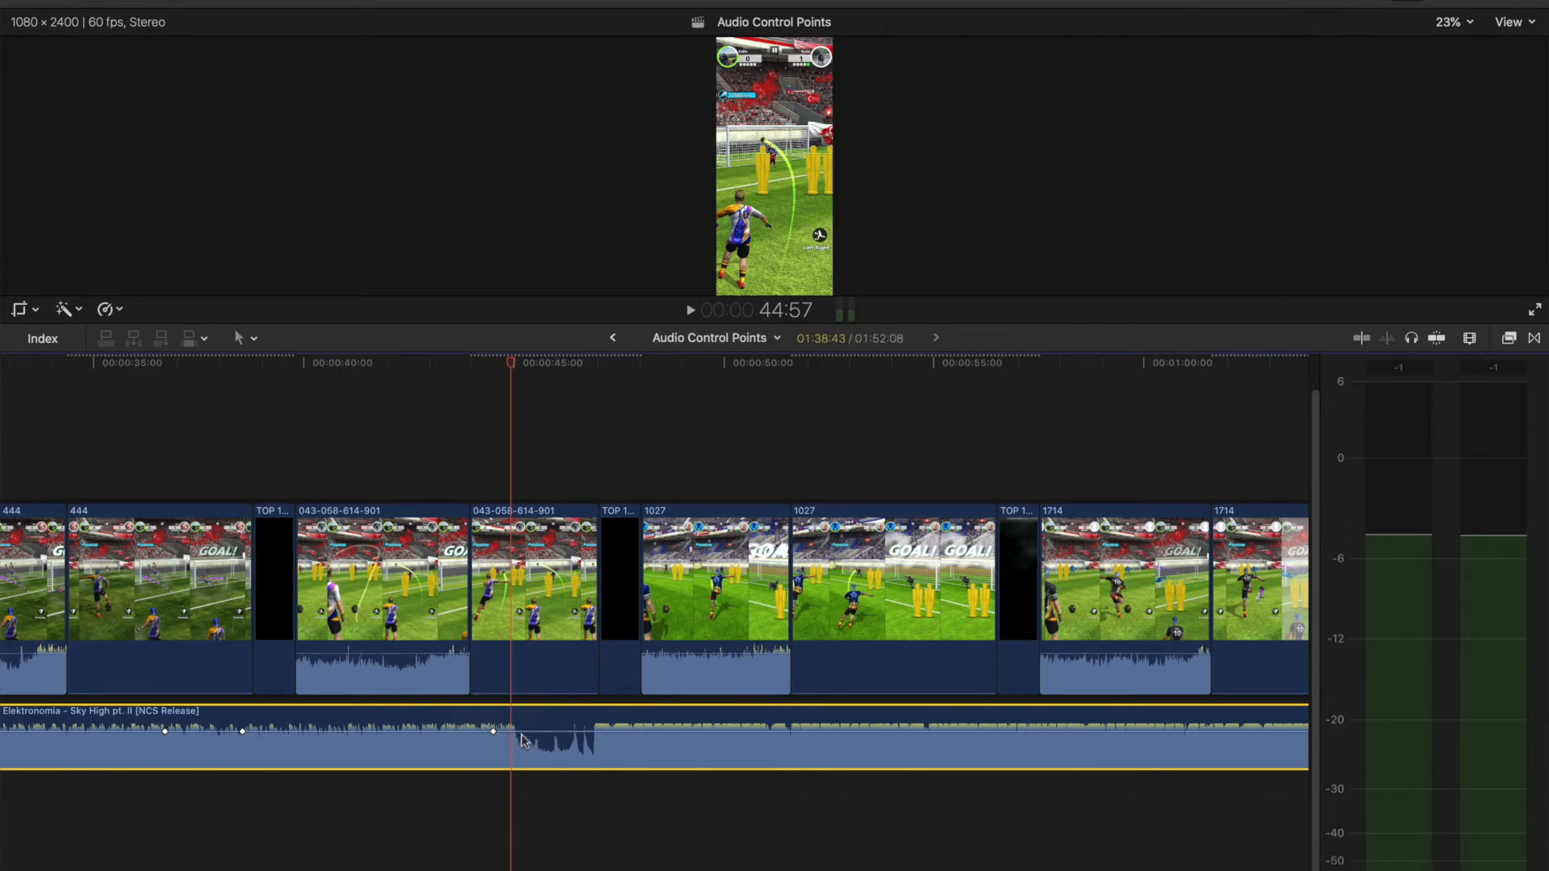
{"action": "left_click", "coordinate": [283, 732], "text": "alt"}
{"action": "left_click", "coordinate": [493, 732]}
{"action": "key", "text": "BackSpace"}
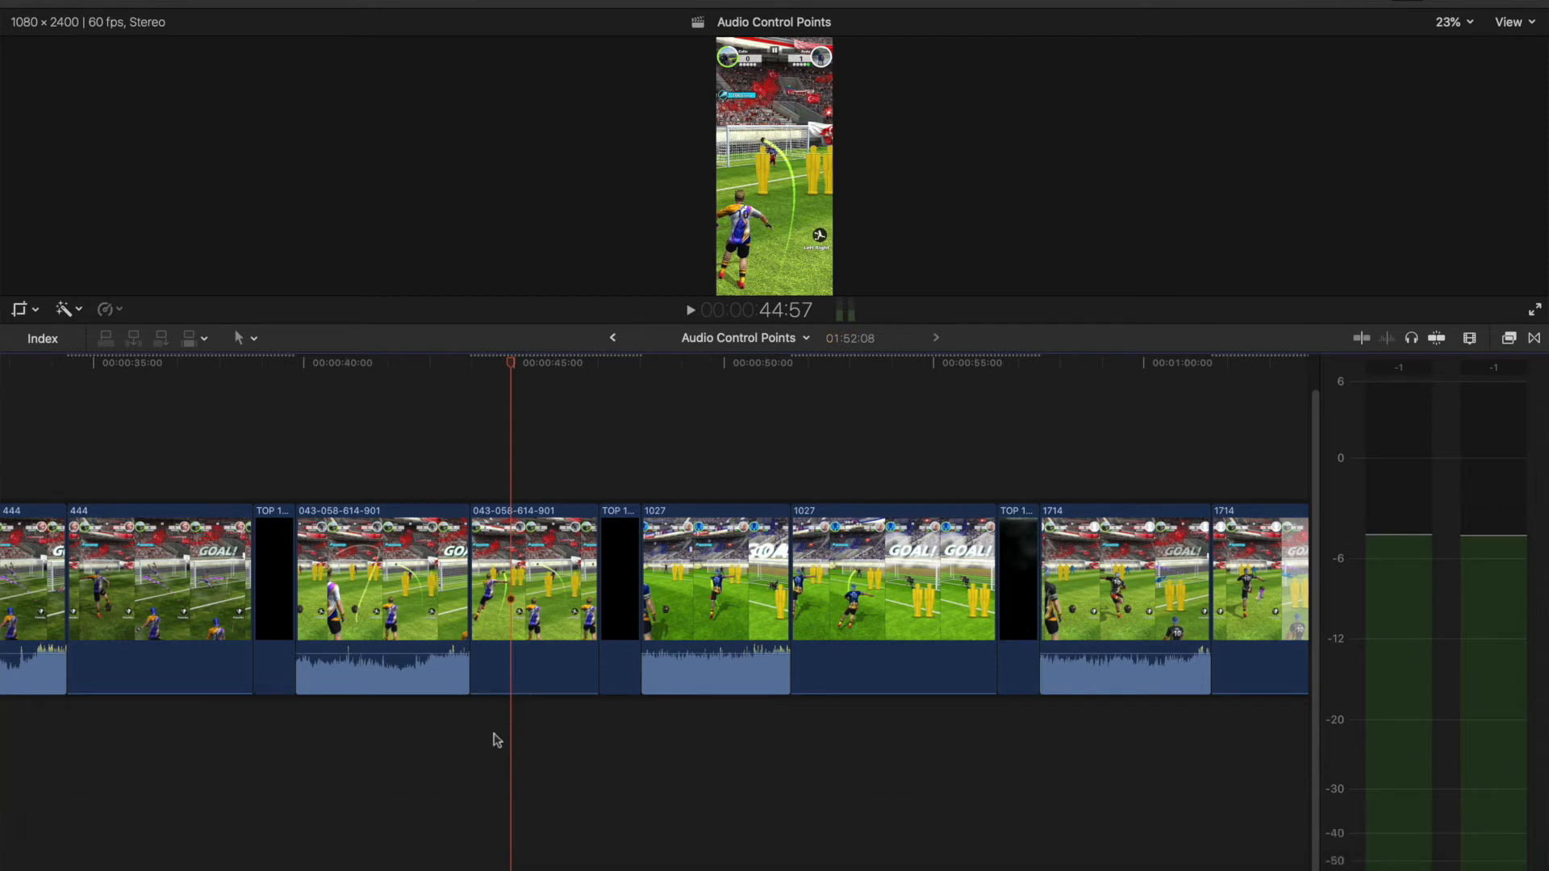
{"action": "key", "text": "super+z"}
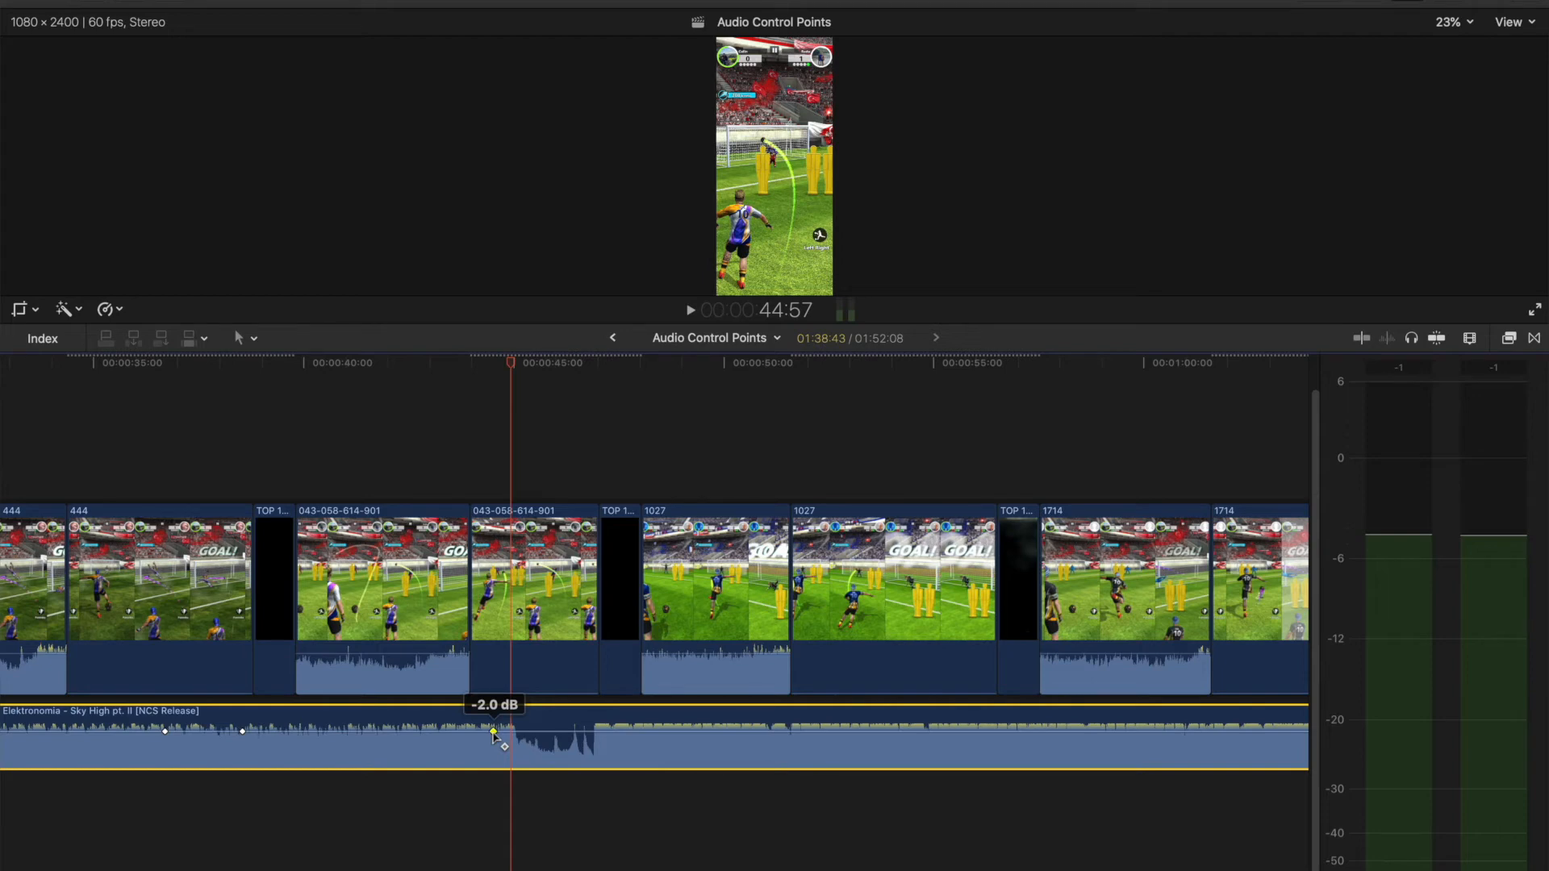
Delete only the third volume keyframe from the music clip
{"action": "right_click", "coordinate": [493, 733]}
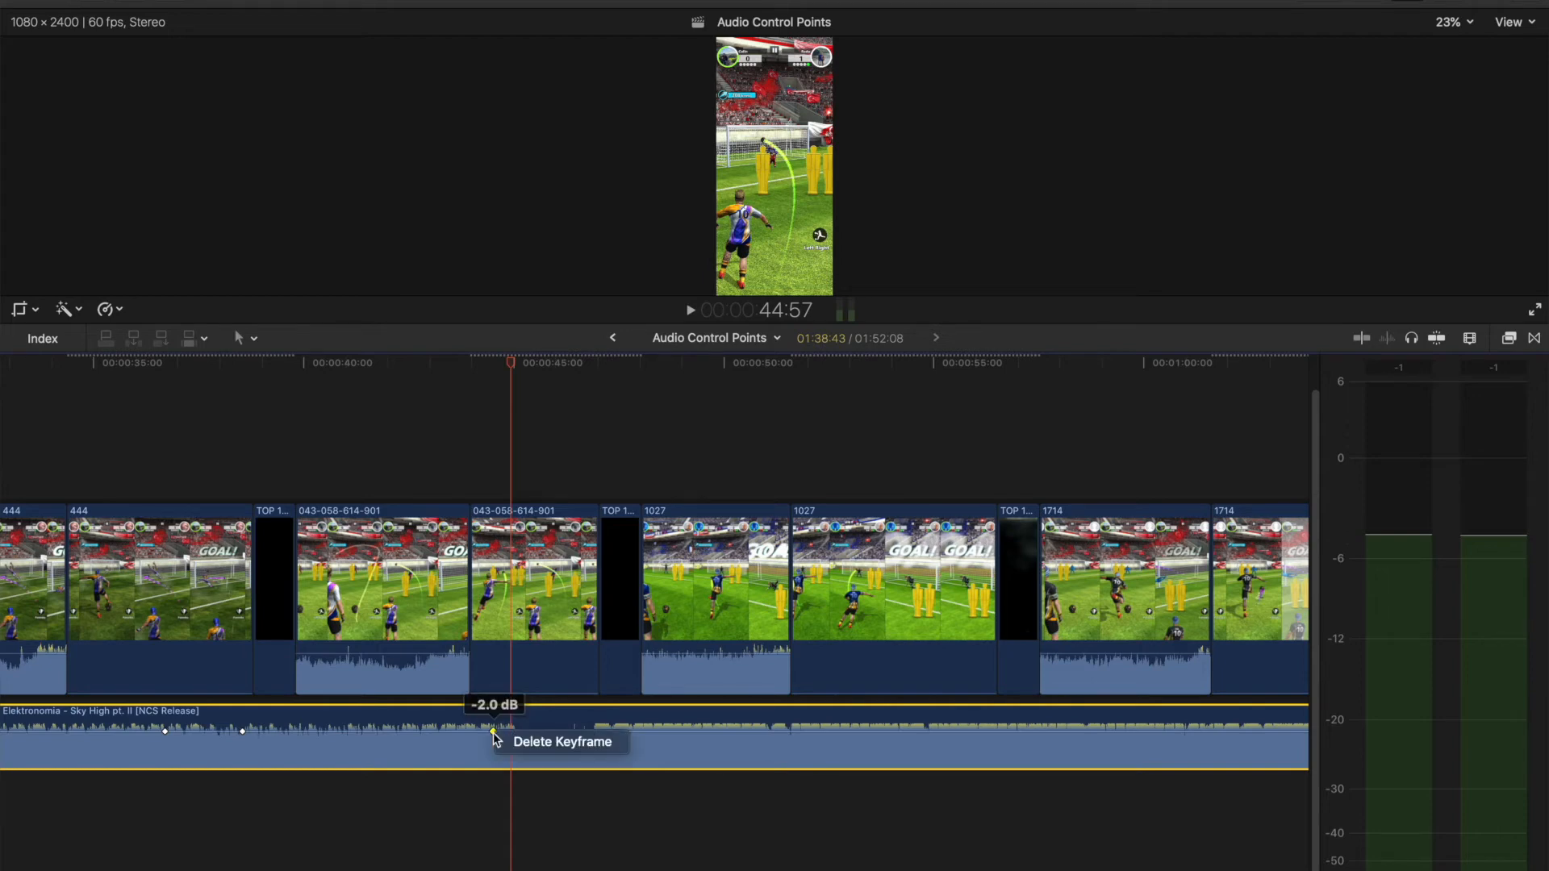
{"action": "left_click", "coordinate": [541, 742]}
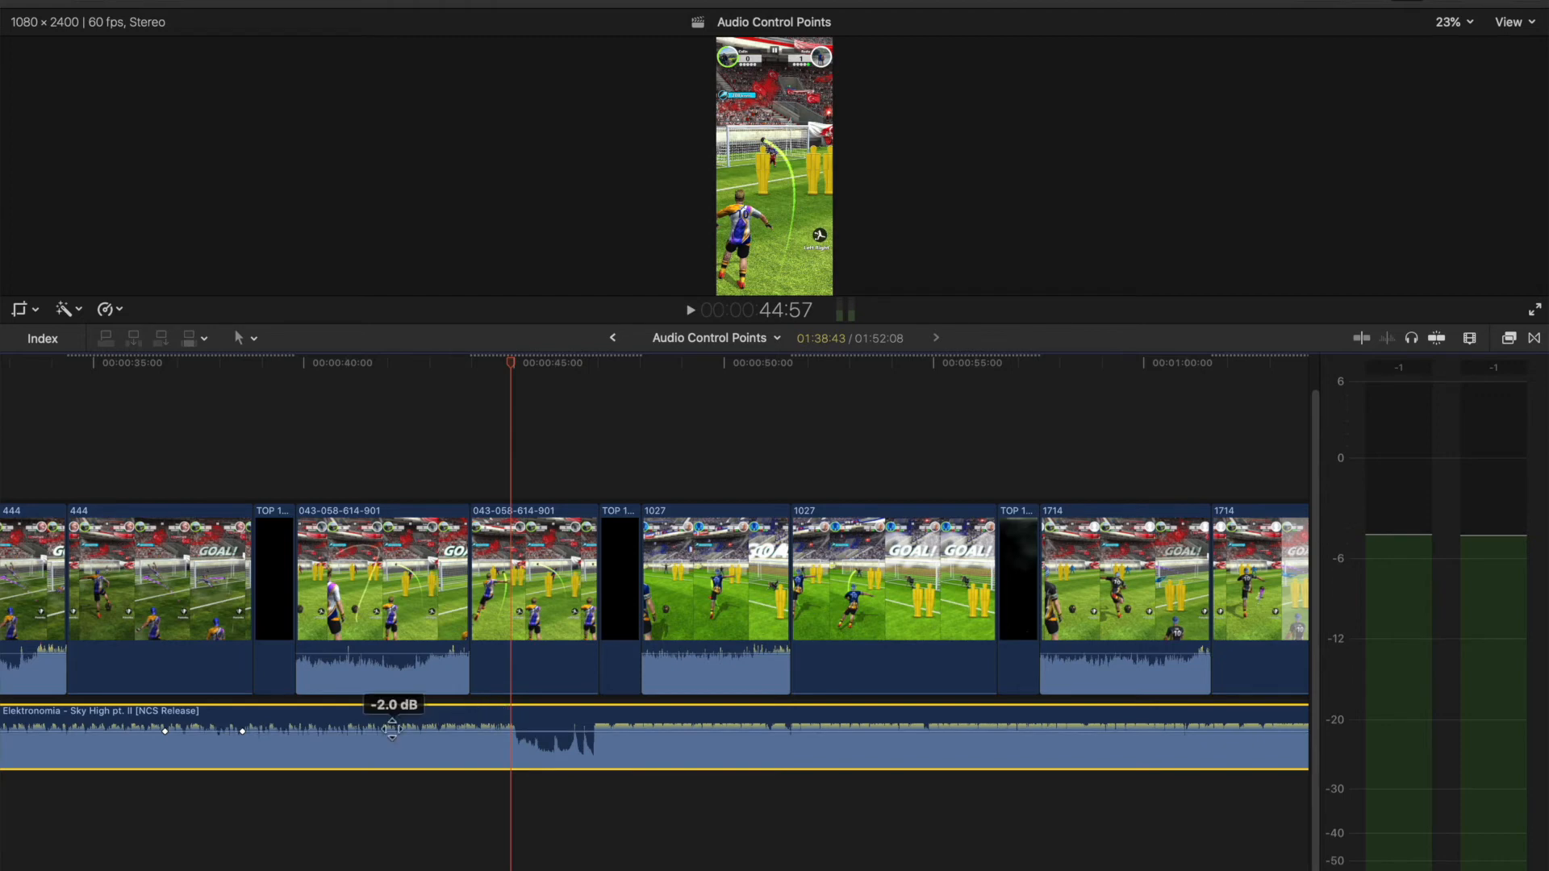
Try a volume keyframe at about 40 seconds lowered to -6 dB, and undo back to before the keyframe deletion
{"action": "key", "text": "alt"}
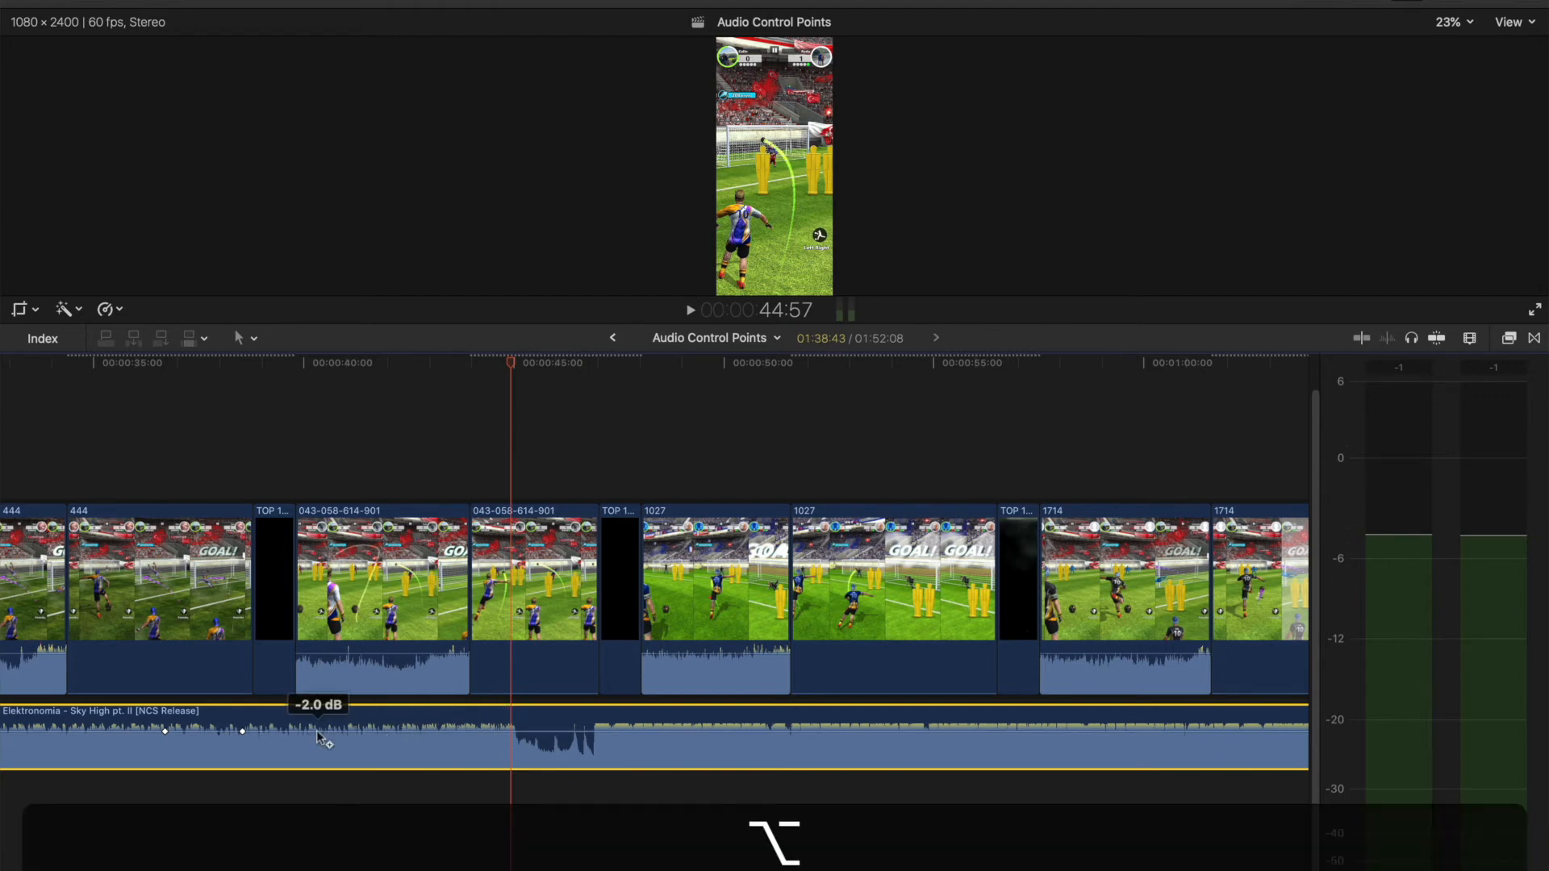
{"action": "left_click", "coordinate": [316, 734], "text": "alt"}
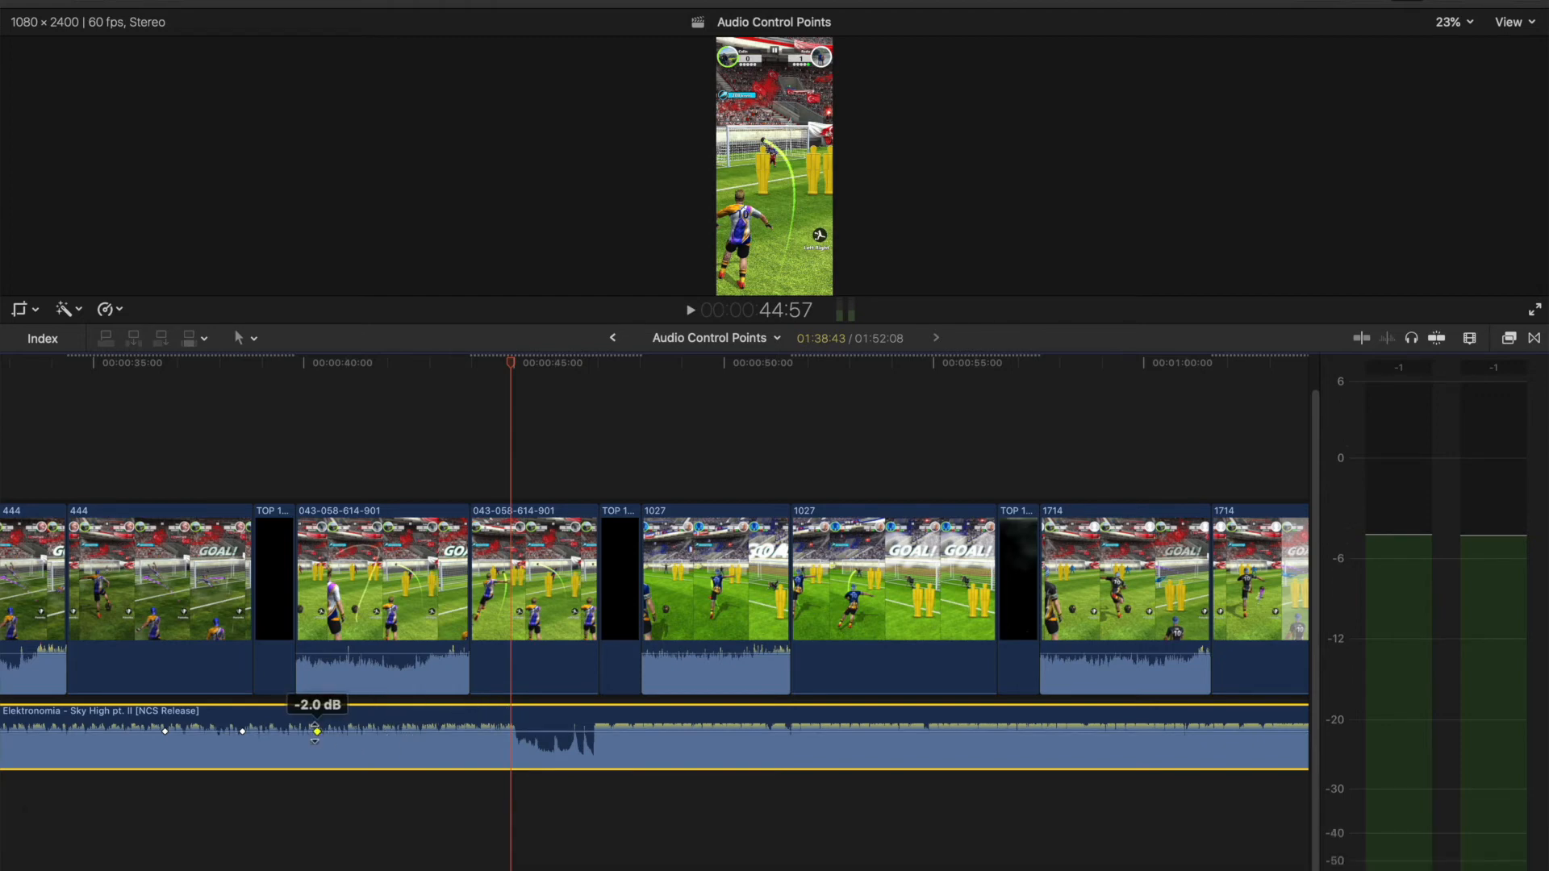
{"action": "mouse_move", "coordinate": [316, 734]}
{"action": "left_mouse_down"}
{"action": "mouse_move", "coordinate": [316, 747]}
{"action": "mouse_move", "coordinate": [316, 734]}
{"action": "left_mouse_up"}
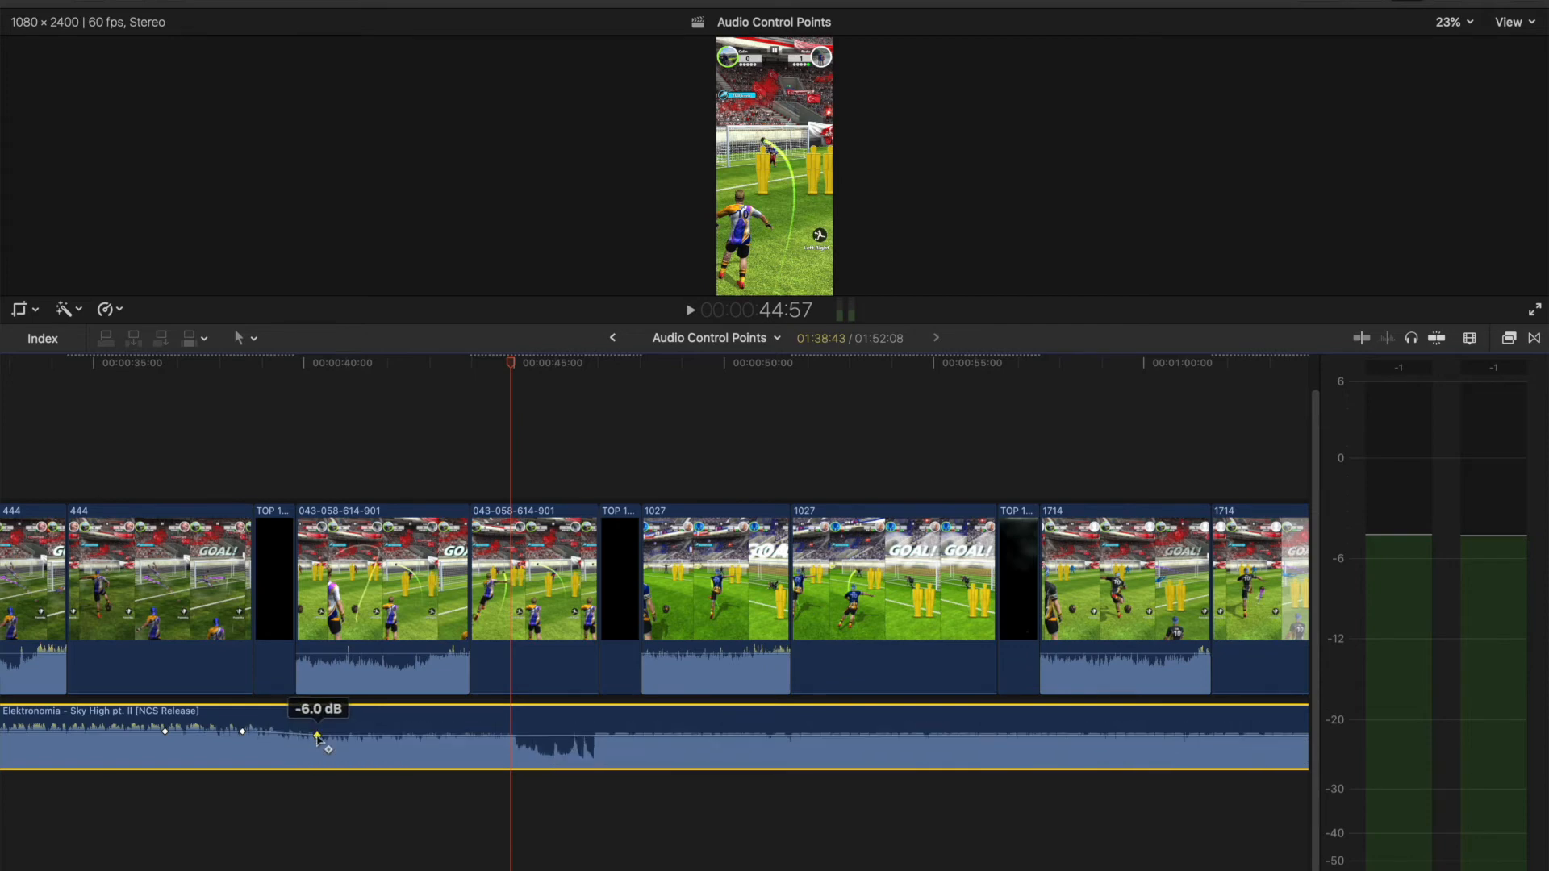
{"action": "key", "text": "super+z"}
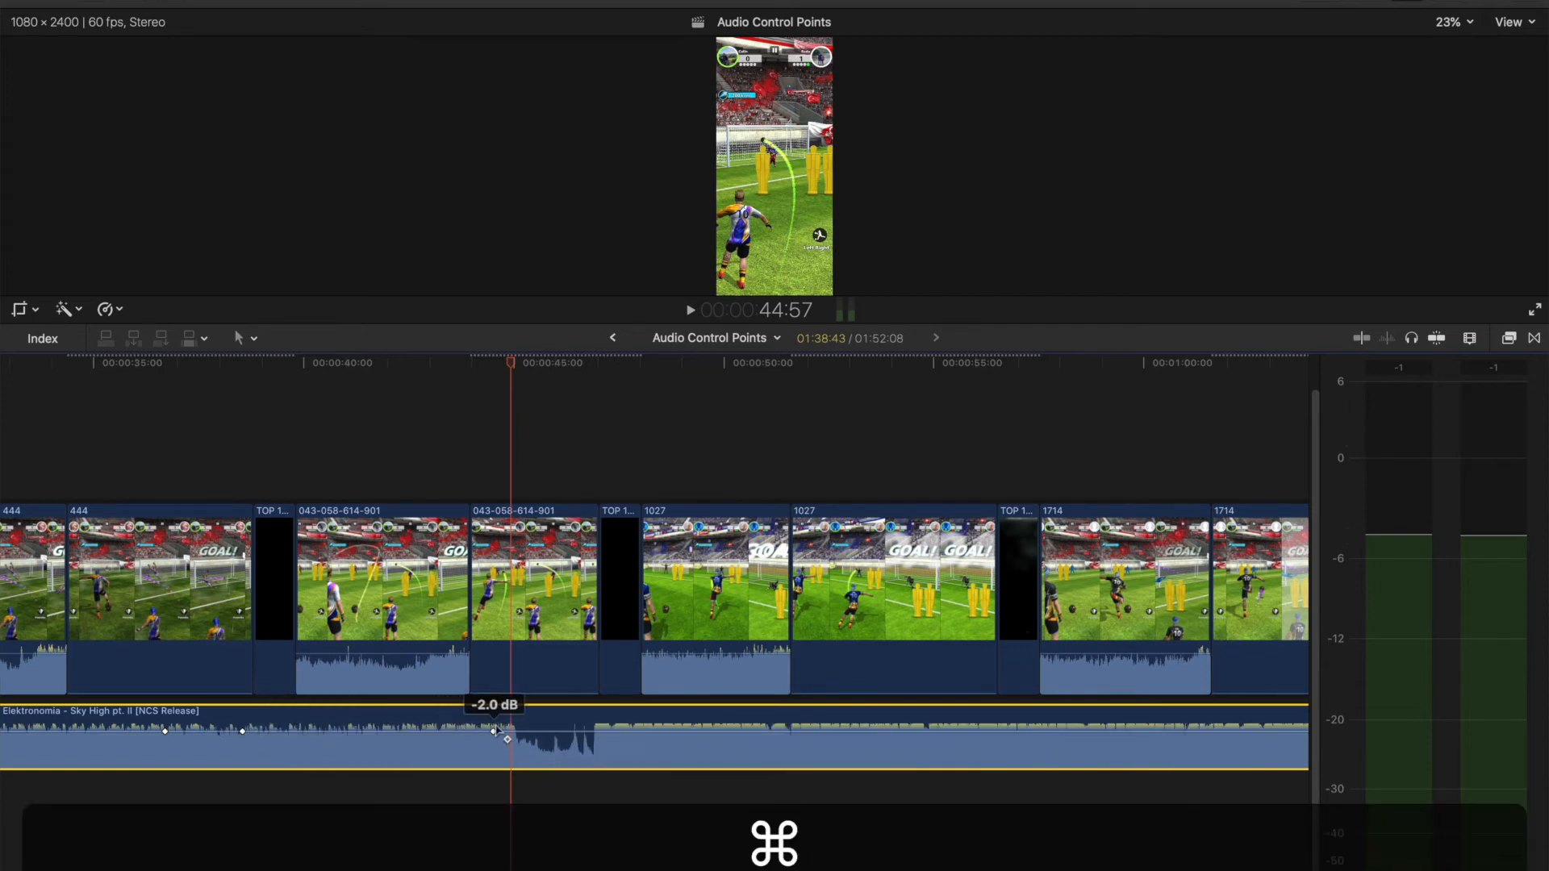
Delete the music clip's volume keyframes near 44 seconds and 38 seconds, keeping only the first one
{"action": "right_click", "coordinate": [493, 733]}
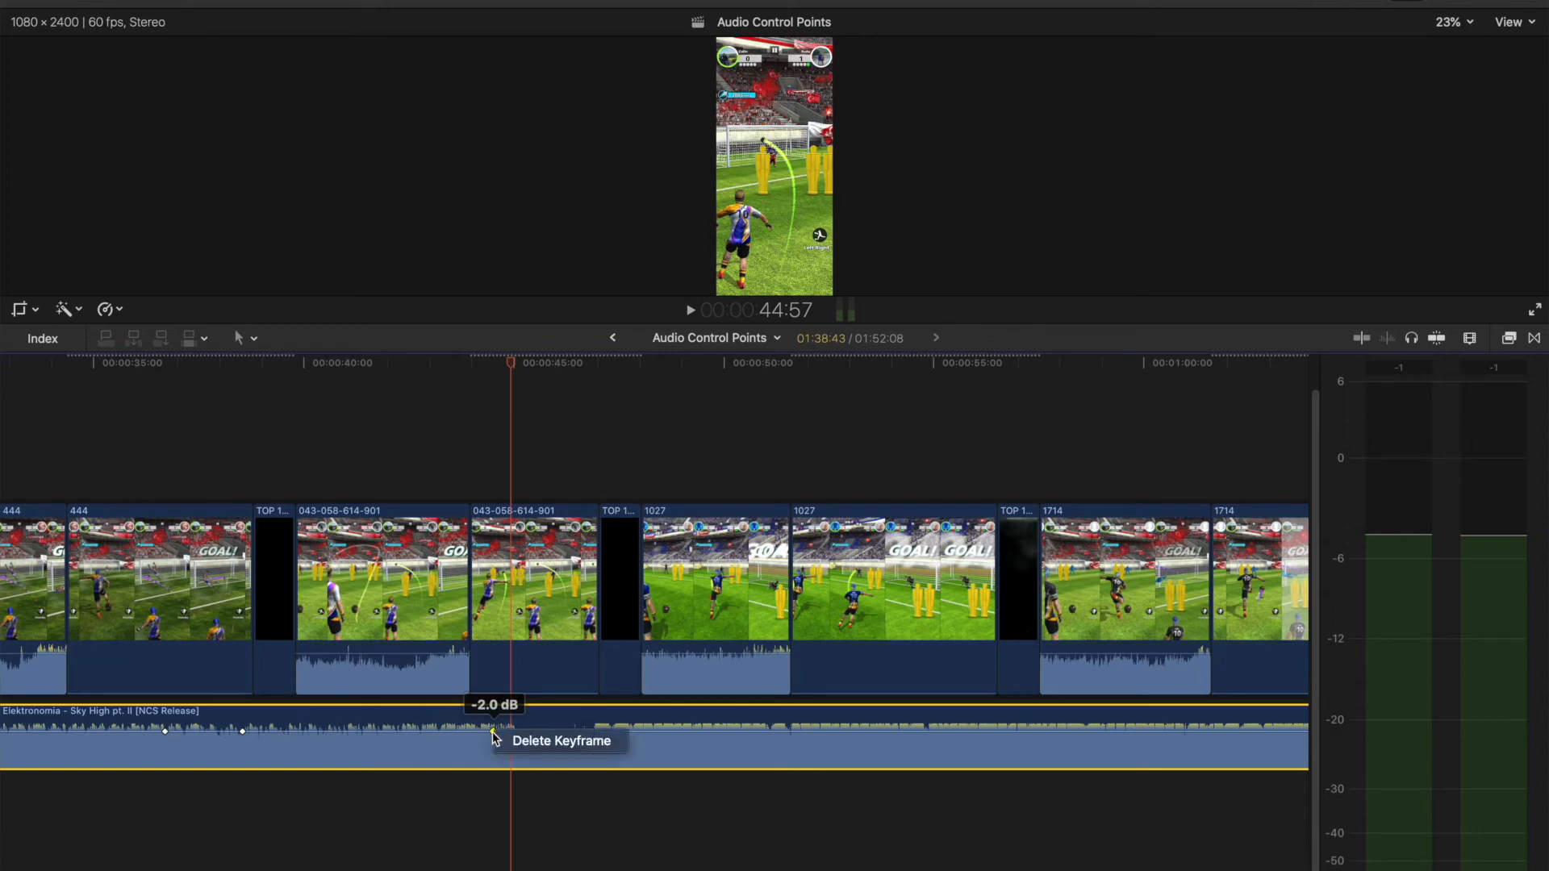
{"action": "left_click", "coordinate": [516, 738]}
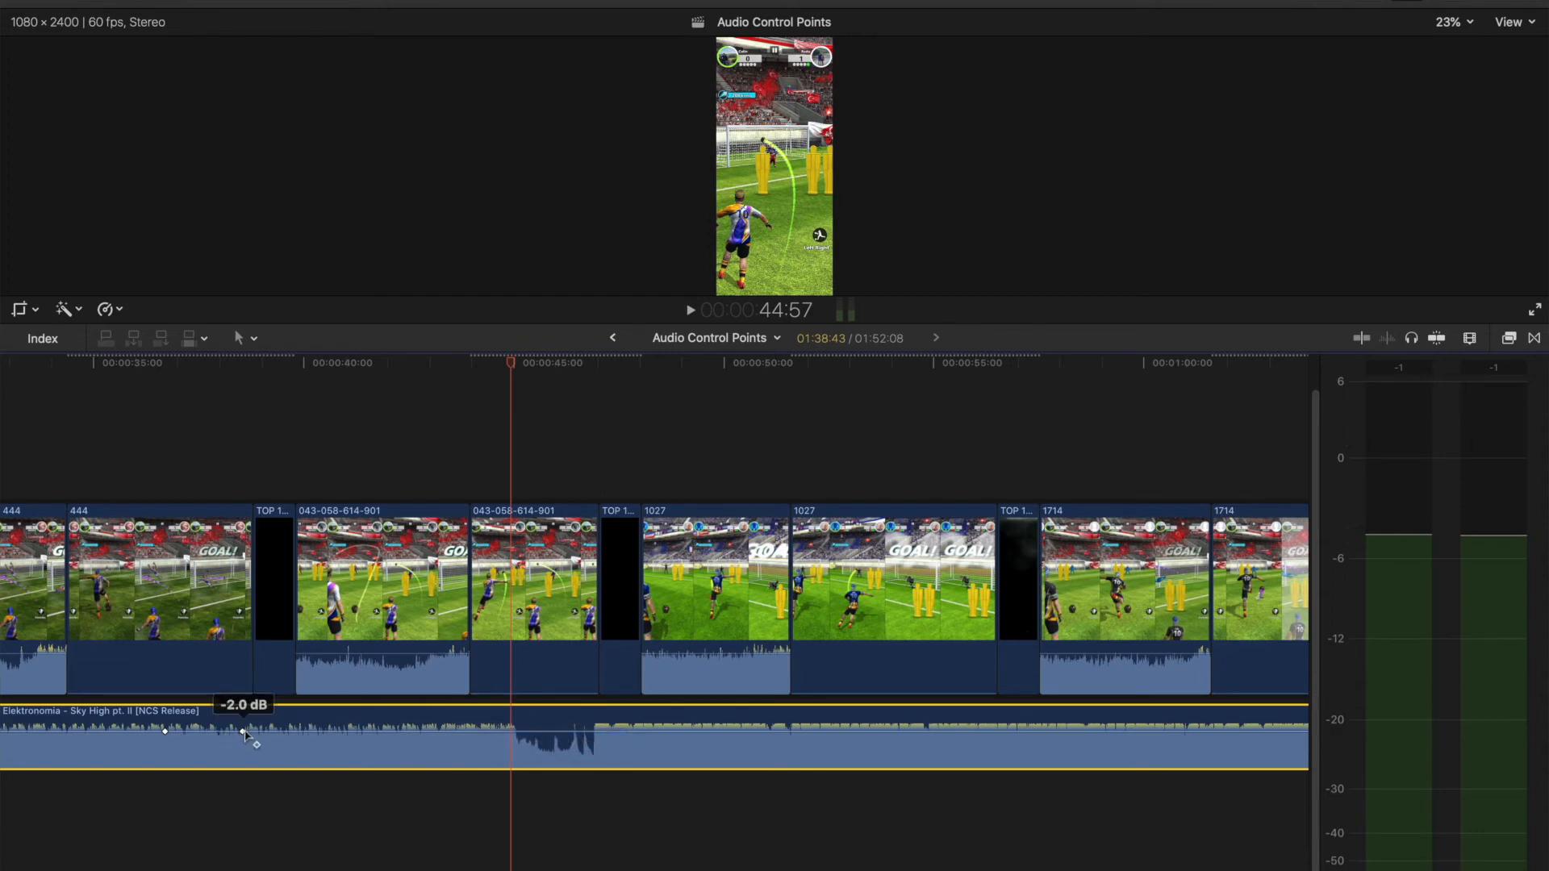
{"action": "right_click", "coordinate": [243, 732]}
{"action": "left_click", "coordinate": [270, 741]}
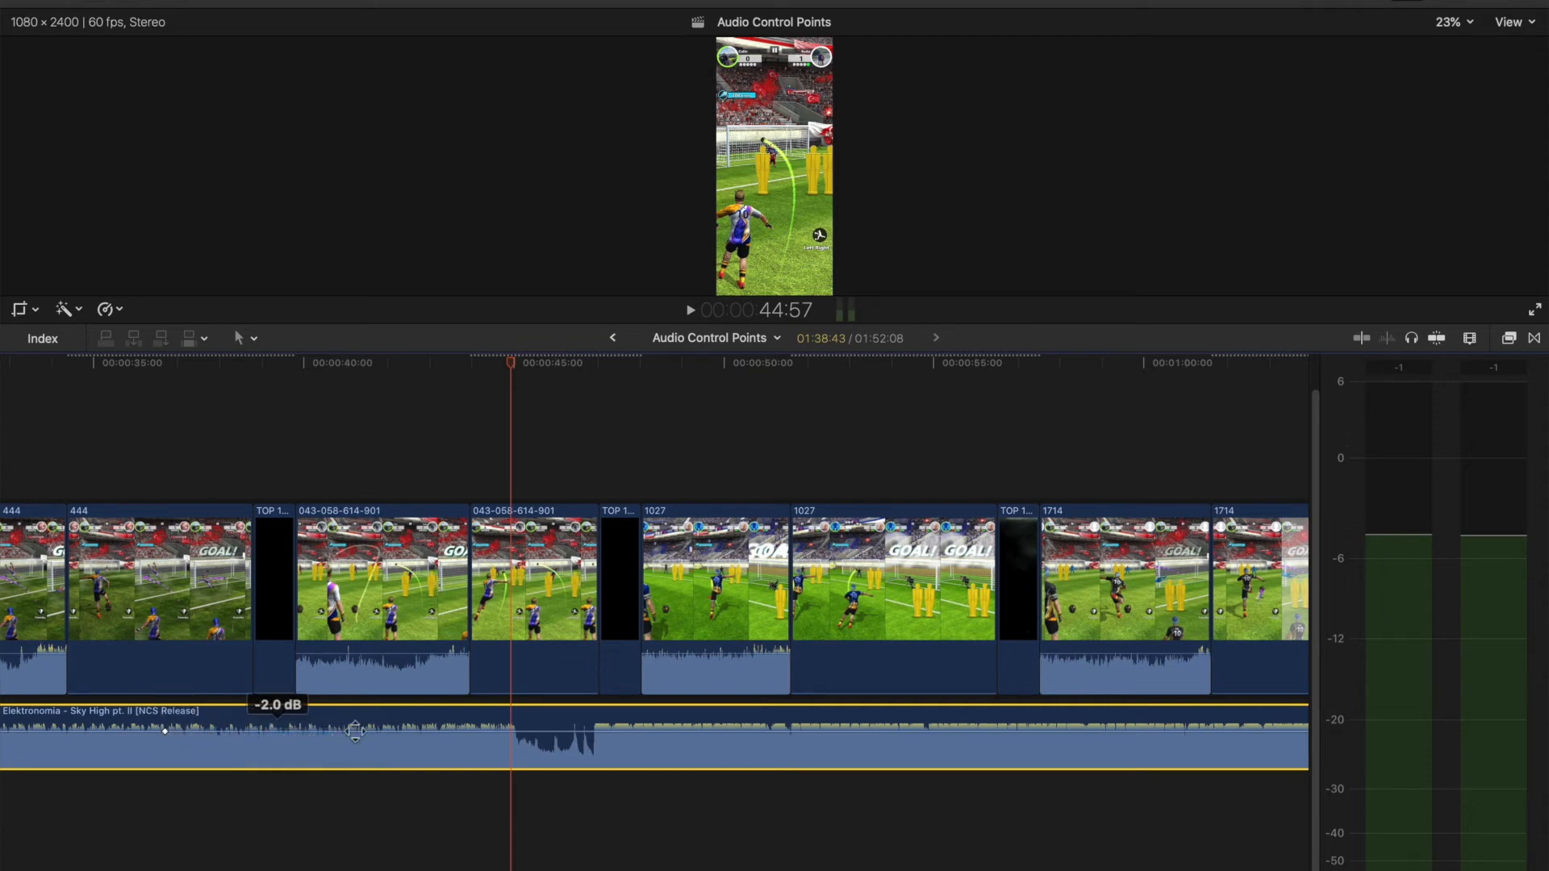
Add a volume keyframe to the music clip at about 44 seconds, undoing a trial adjustment of it
{"action": "key", "text": "alt"}
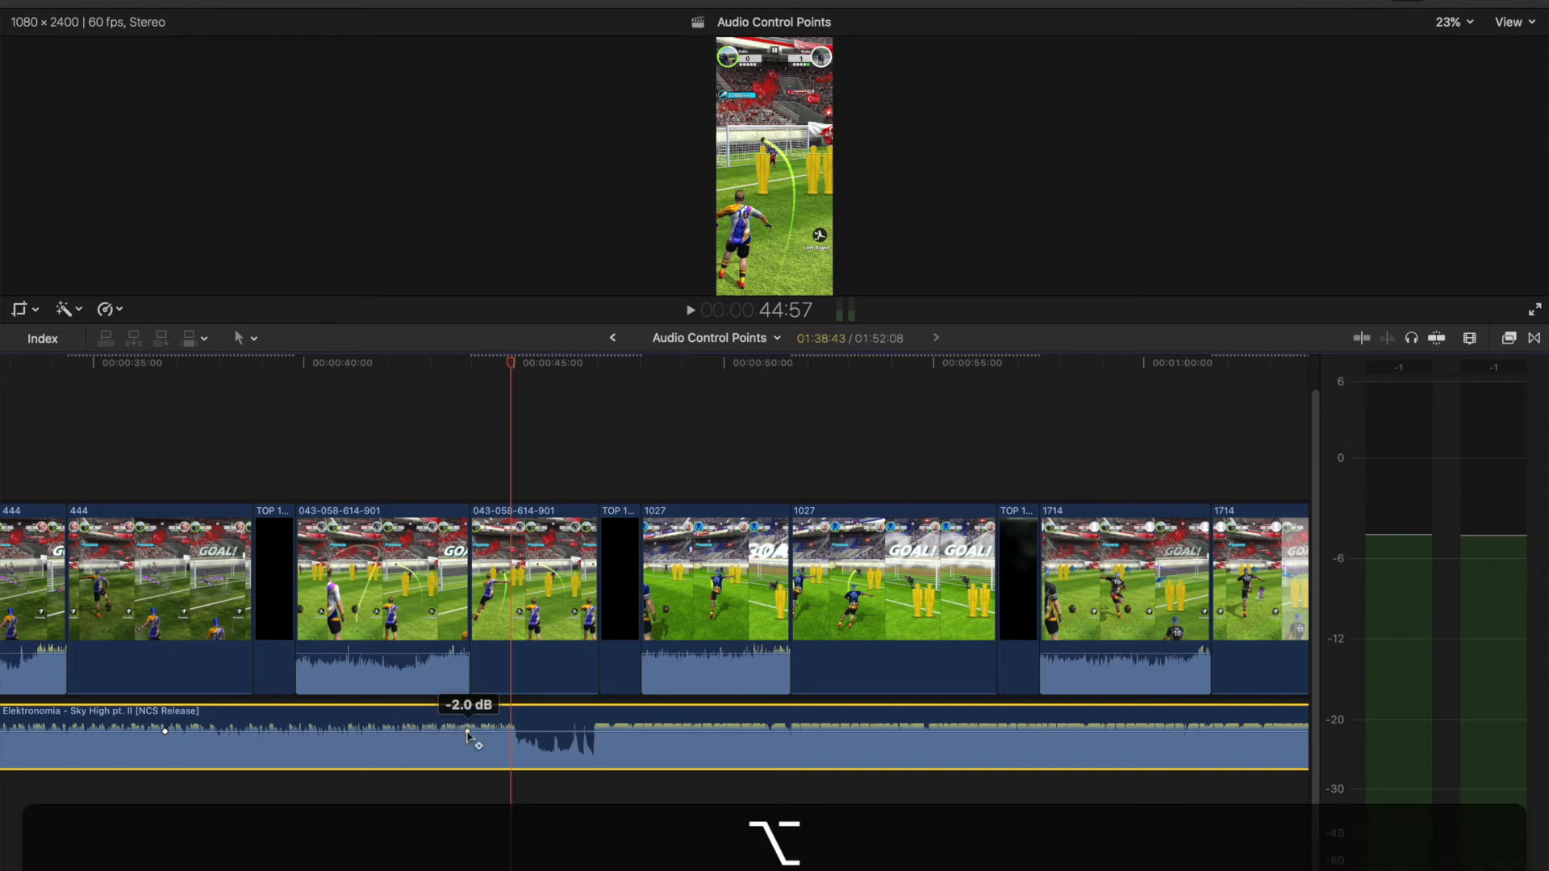
{"action": "mouse_move", "coordinate": [467, 731]}
{"action": "left_mouse_down"}
{"action": "mouse_move", "coordinate": [467, 754]}
{"action": "mouse_move", "coordinate": [467, 731]}
{"action": "left_mouse_up"}
{"action": "key", "text": "super+z"}
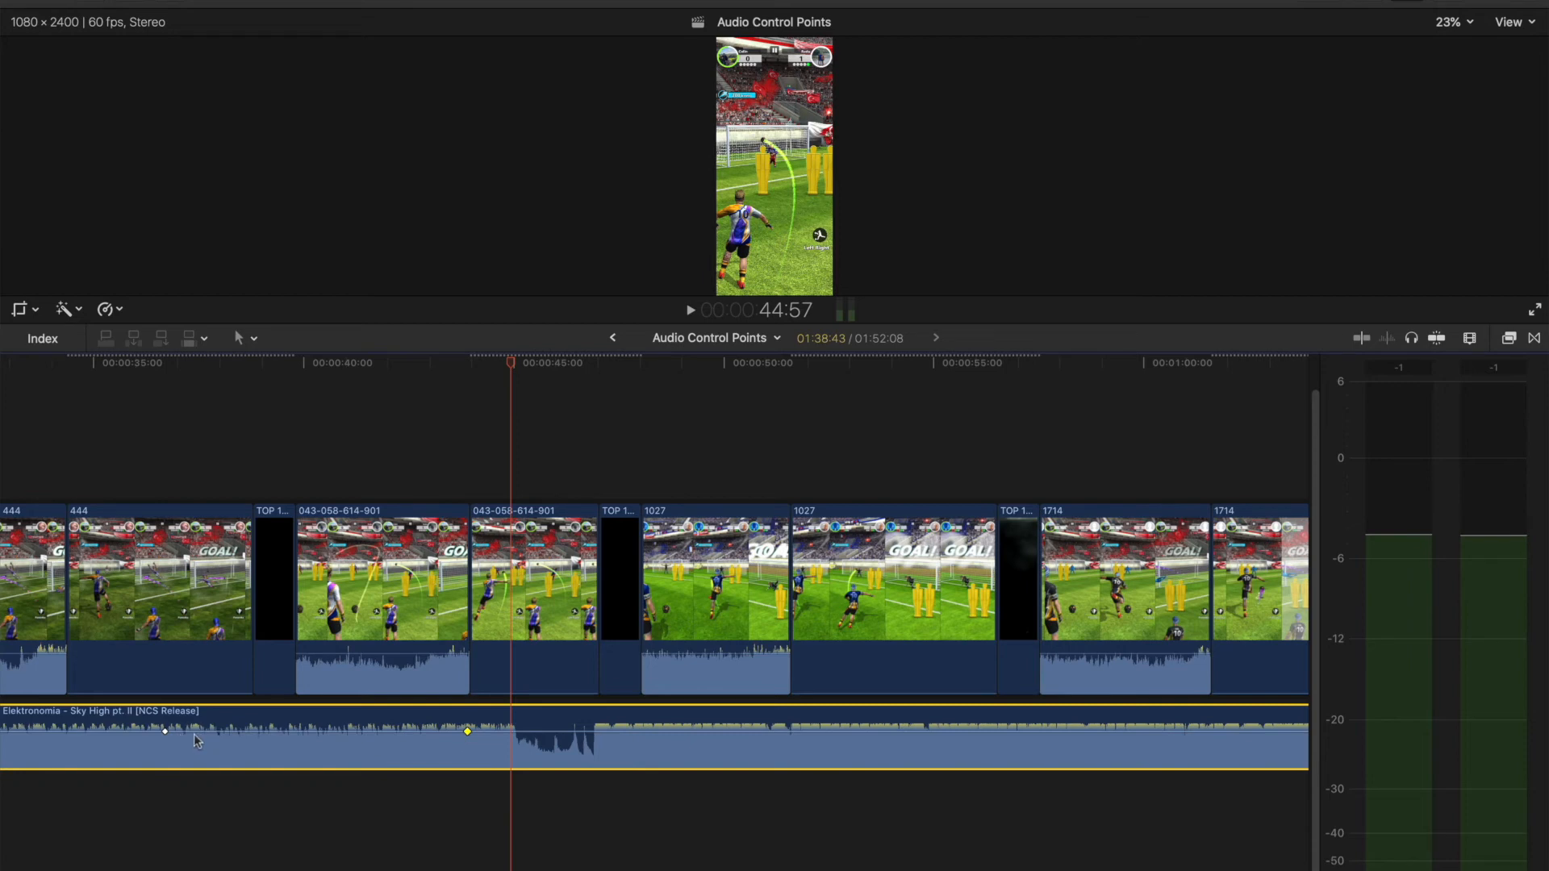
Add two inner volume keyframes to the music clip, at about 37.4 and 43.4 seconds, undoing a trial adjustment of the first
{"action": "key", "text": "alt"}
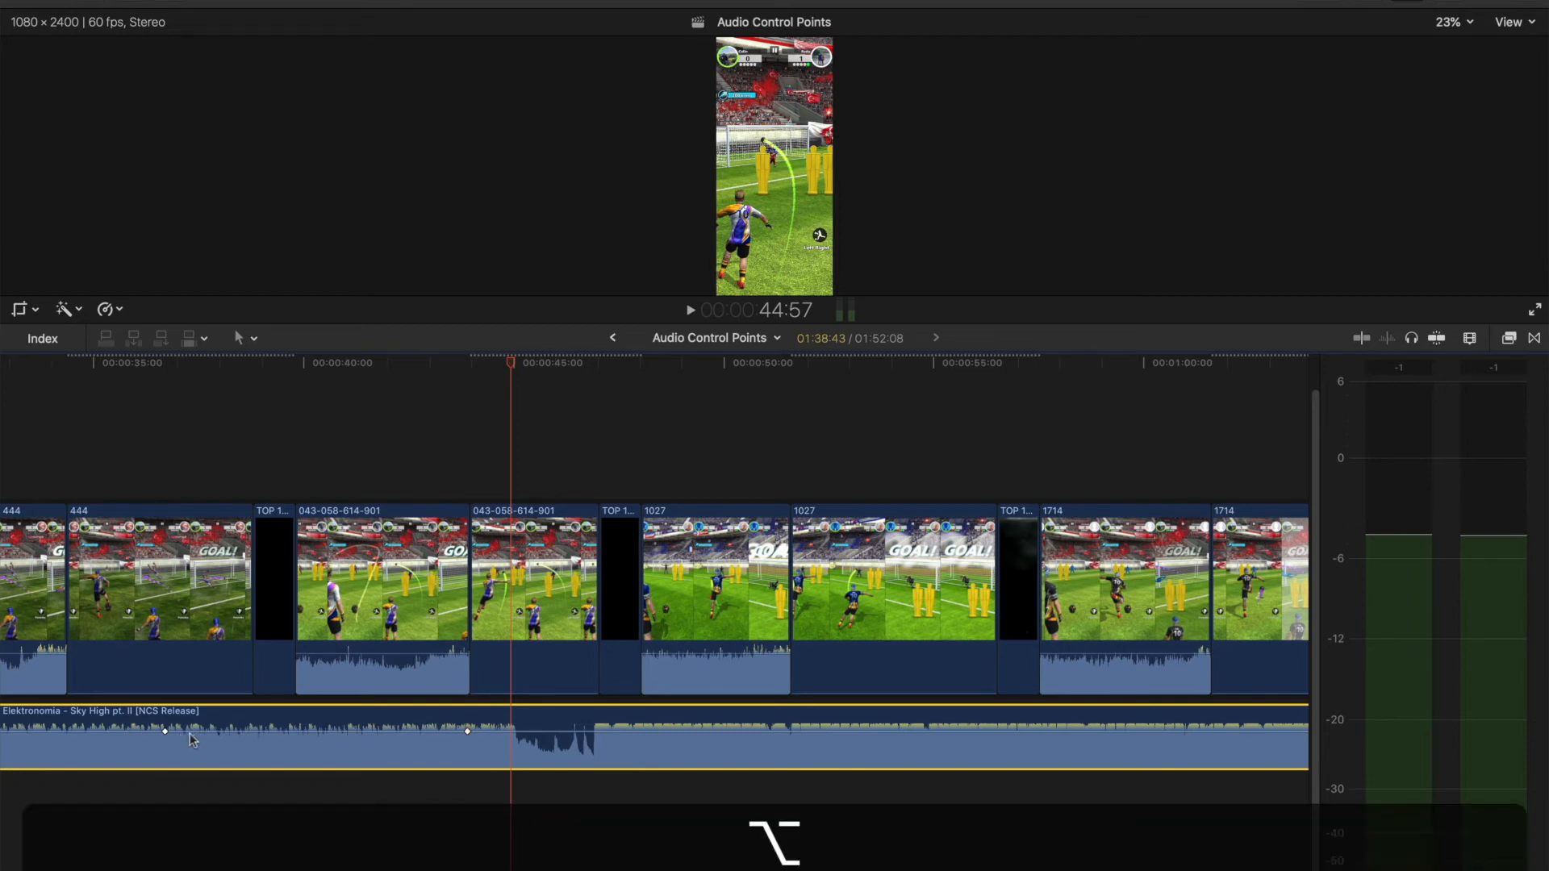
{"action": "left_click", "coordinate": [190, 736], "text": "alt"}
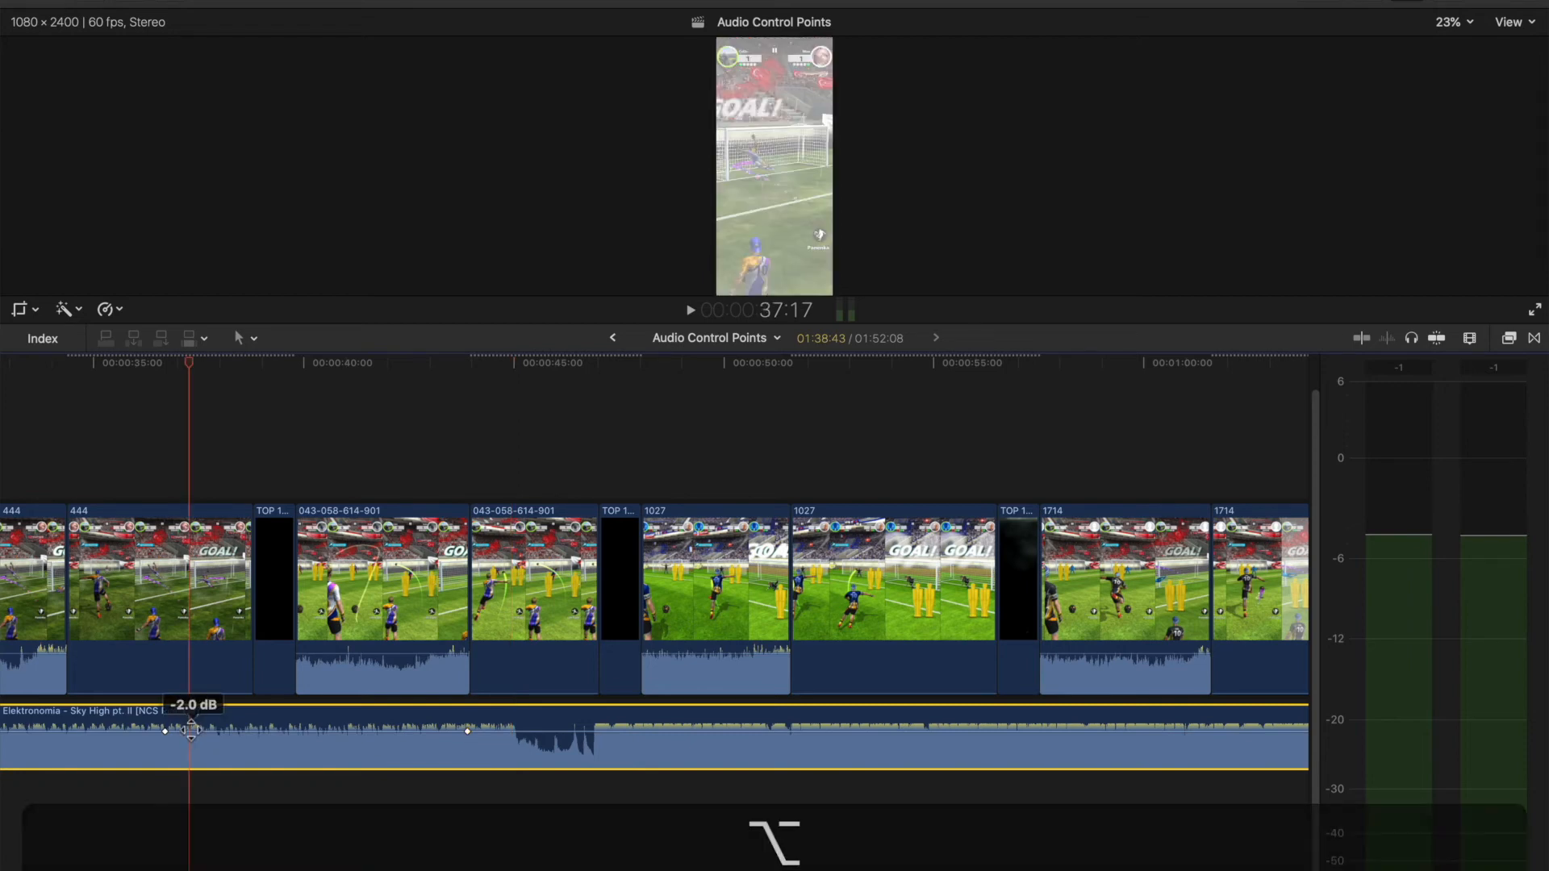
{"action": "key", "text": "alt"}
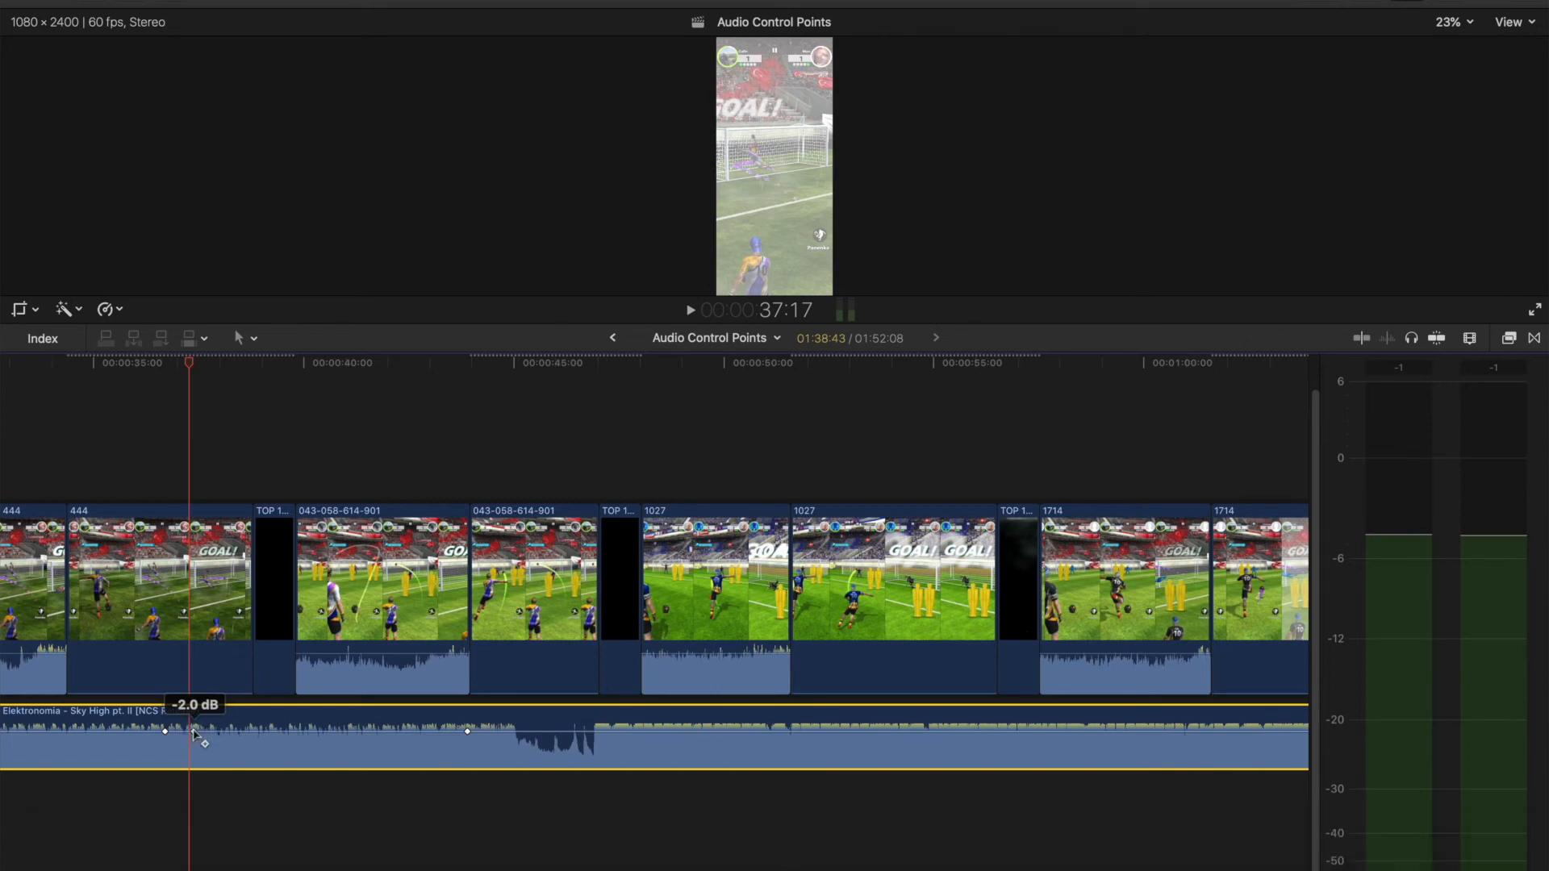
{"action": "mouse_move", "coordinate": [194, 732]}
{"action": "left_mouse_down"}
{"action": "mouse_move", "coordinate": [195, 756]}
{"action": "mouse_move", "coordinate": [195, 733]}
{"action": "left_mouse_up"}
{"action": "key", "text": "super+z"}
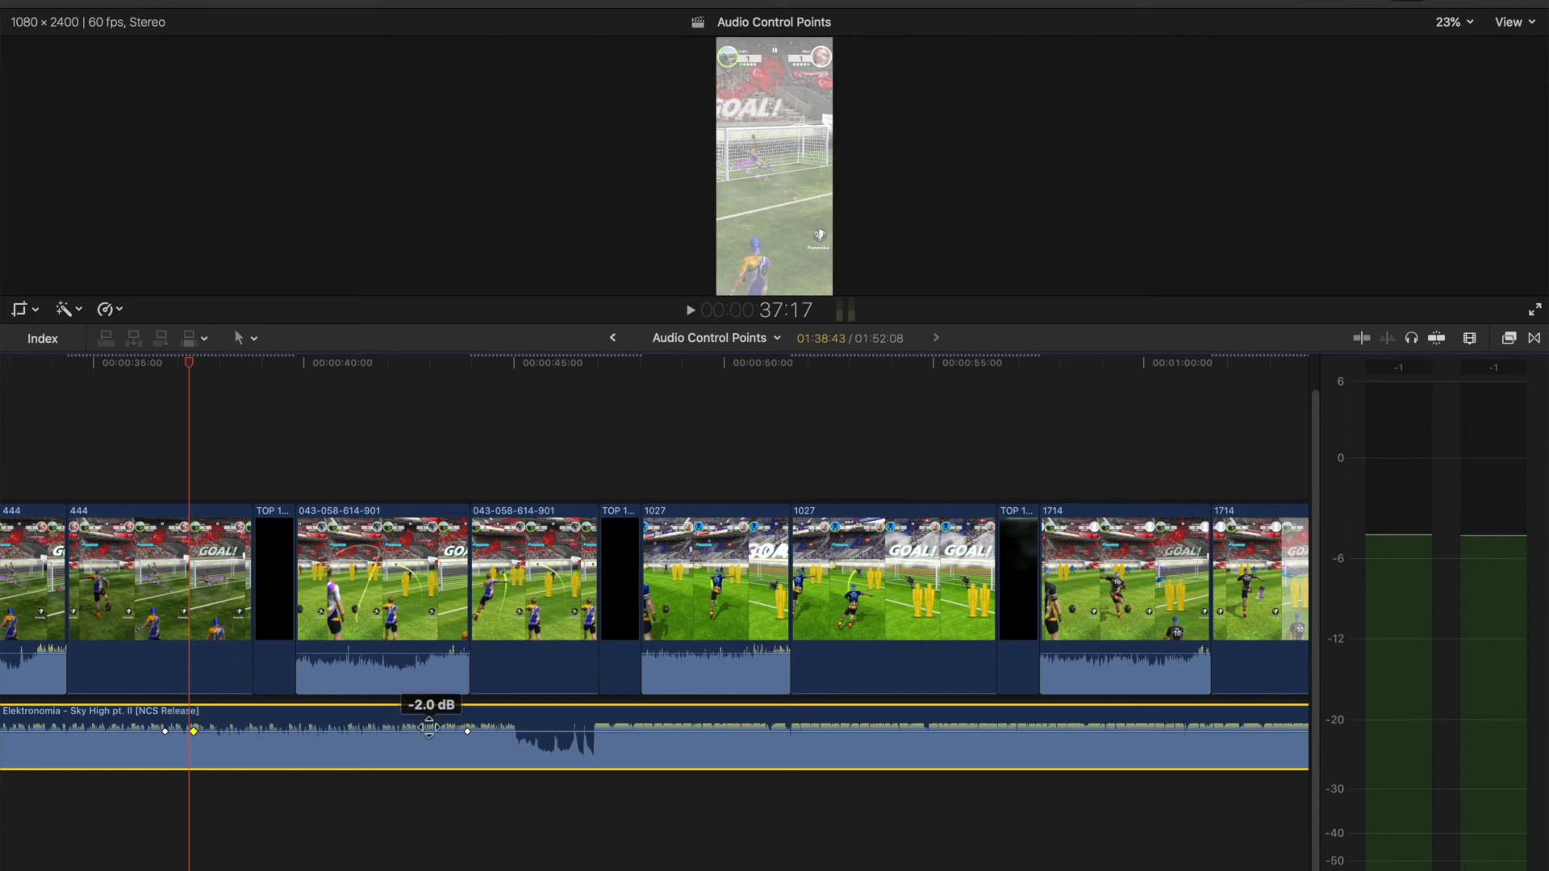
{"action": "key", "text": "alt"}
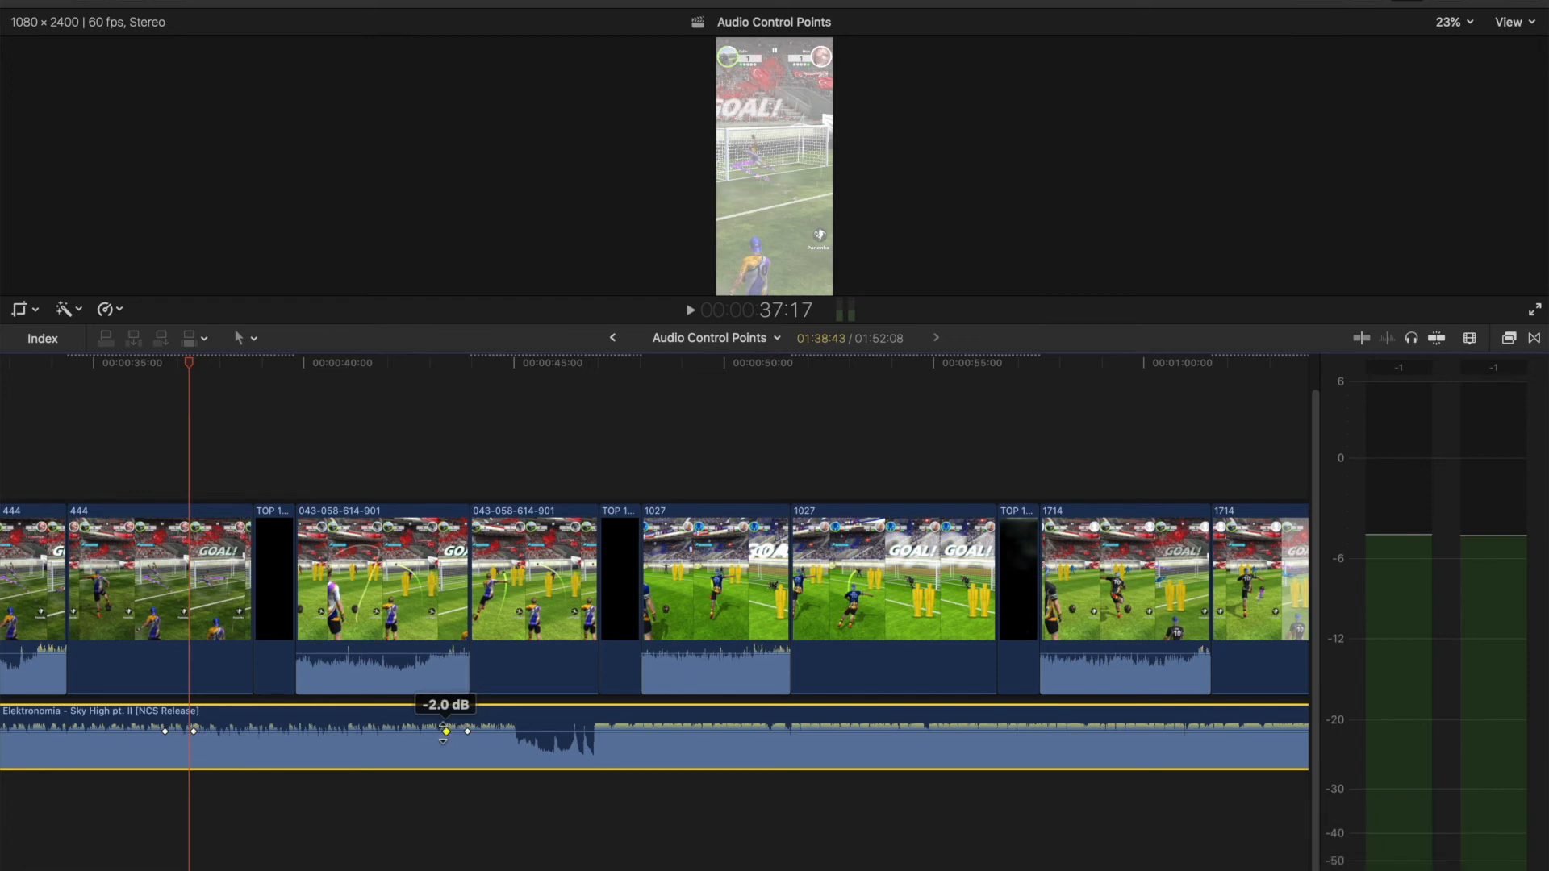
Try lowering the music clip's two inner keyframes, the one near 37 seconds to -23 dB, play the dip, and undo both changes
{"action": "left_click_drag", "start_coordinate": [445, 731], "coordinate": [446, 757]}
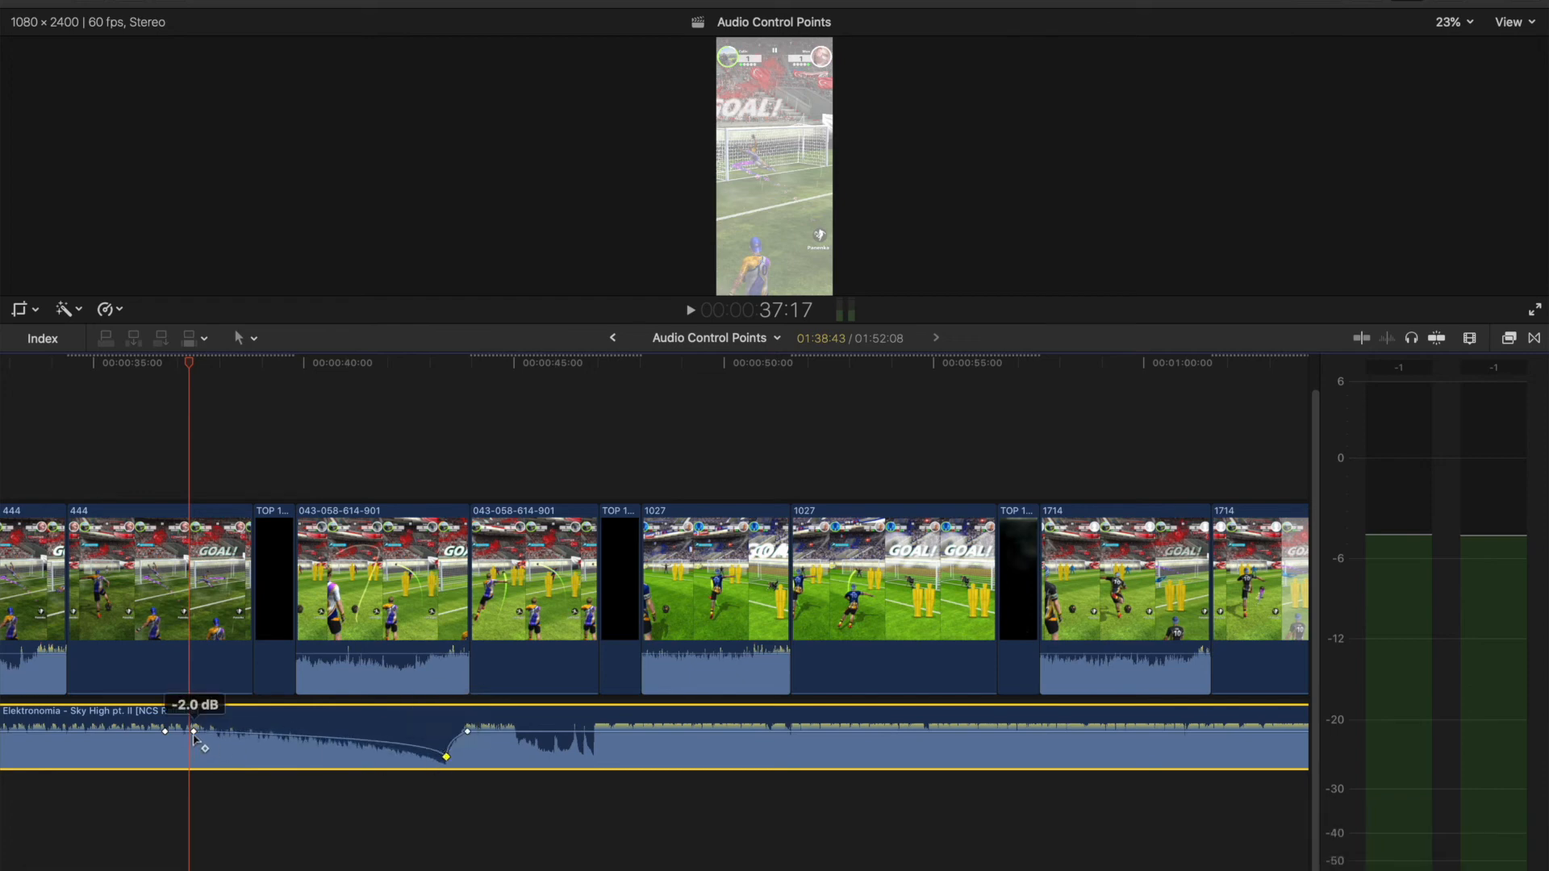
{"action": "left_click_drag", "start_coordinate": [194, 731], "coordinate": [194, 748]}
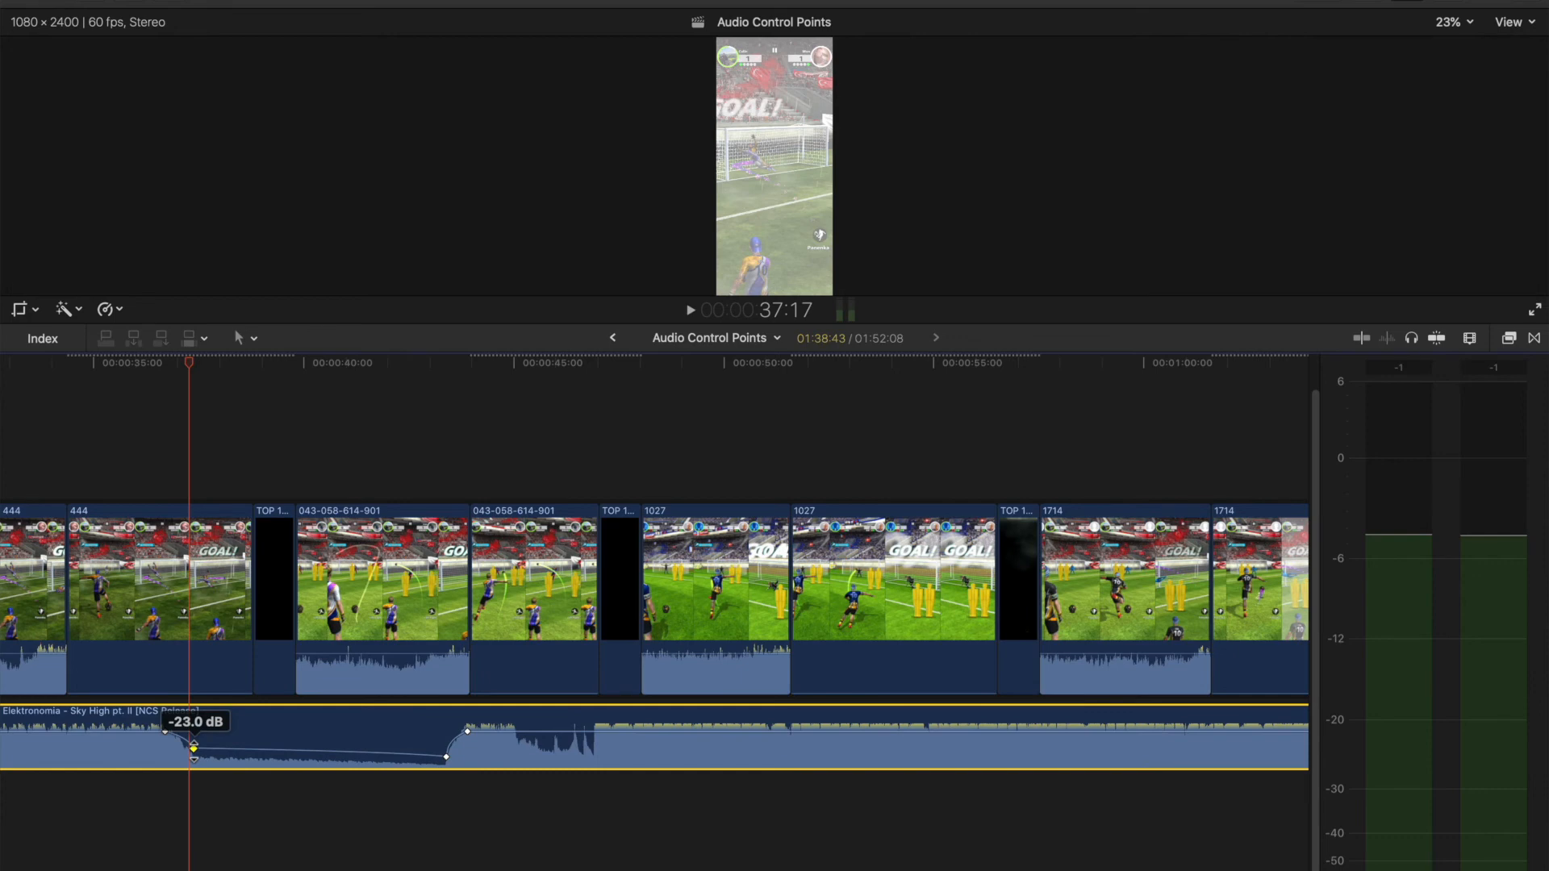
{"action": "left_click", "coordinate": [164, 498]}
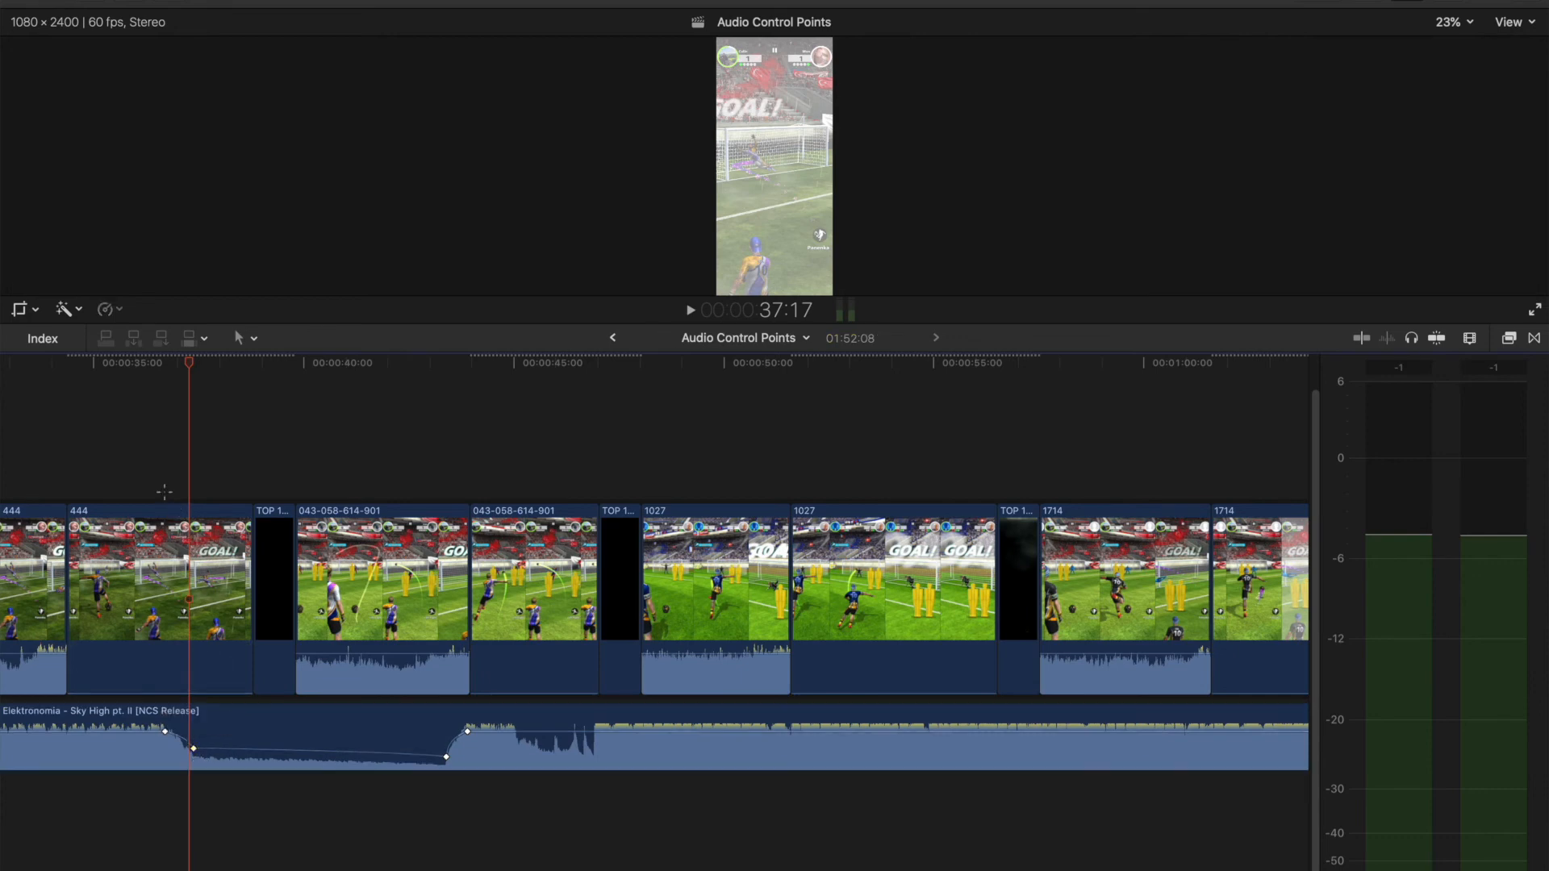
{"action": "key", "text": "space"}
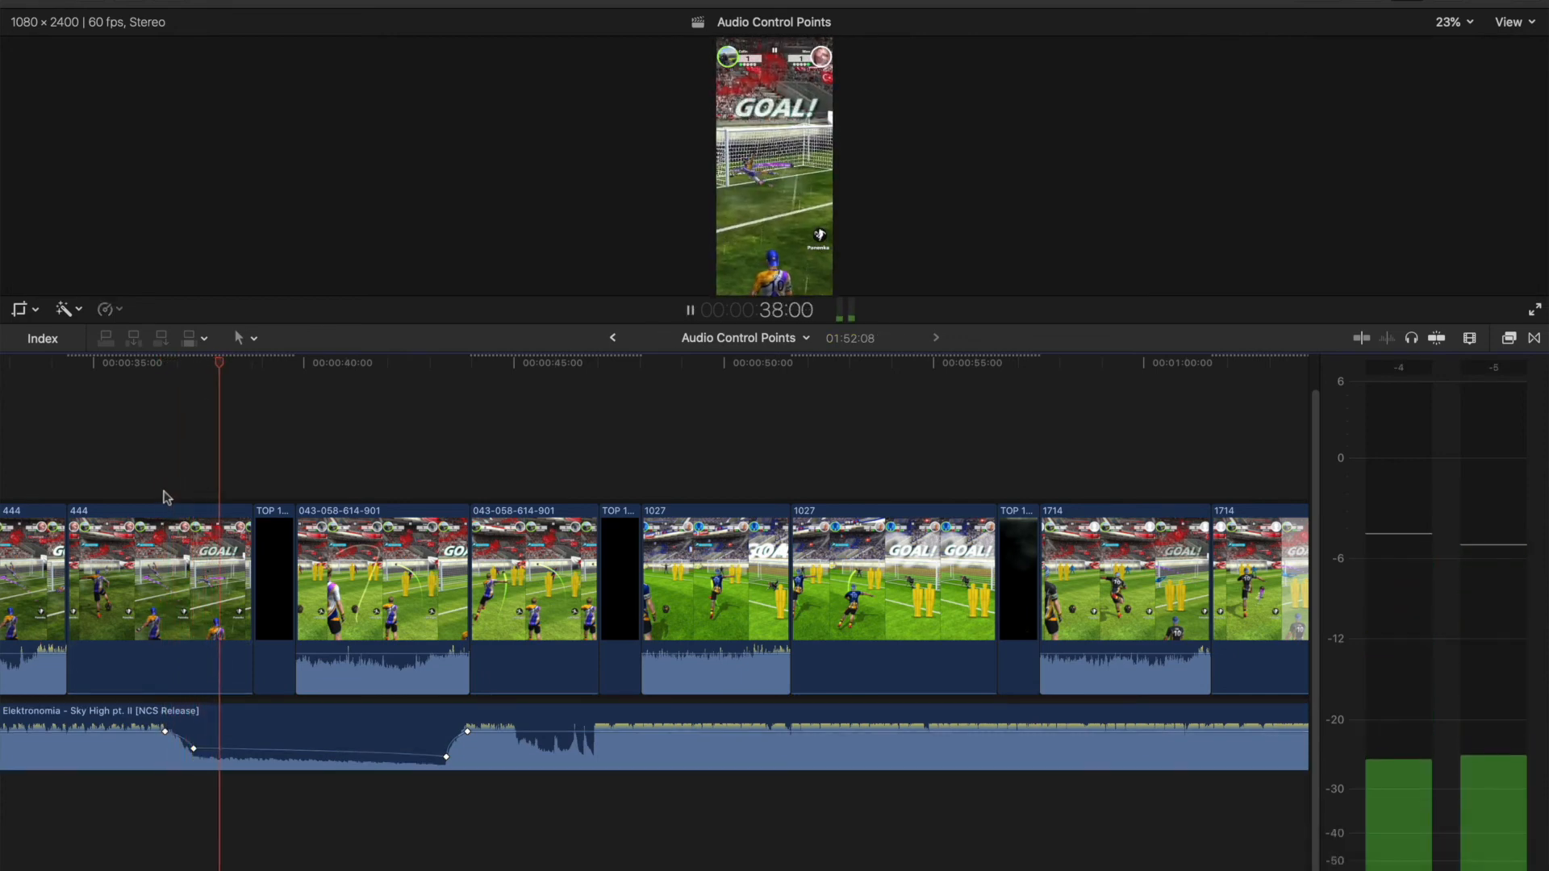
{"action": "key", "text": "space"}
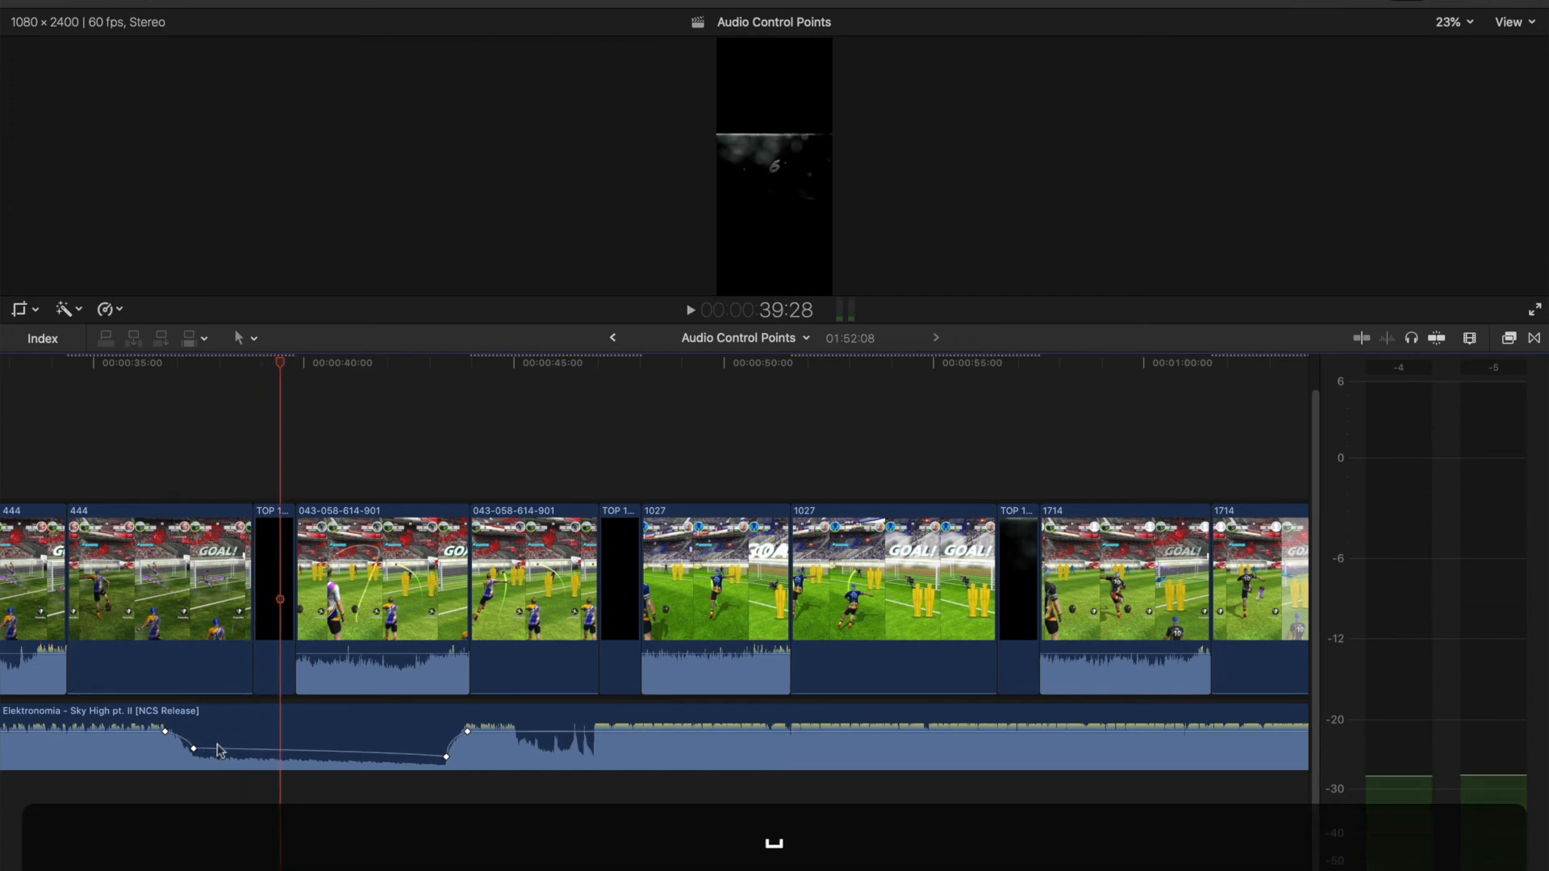
{"action": "key", "text": "super+z"}
{"action": "key", "text": "super+z"}
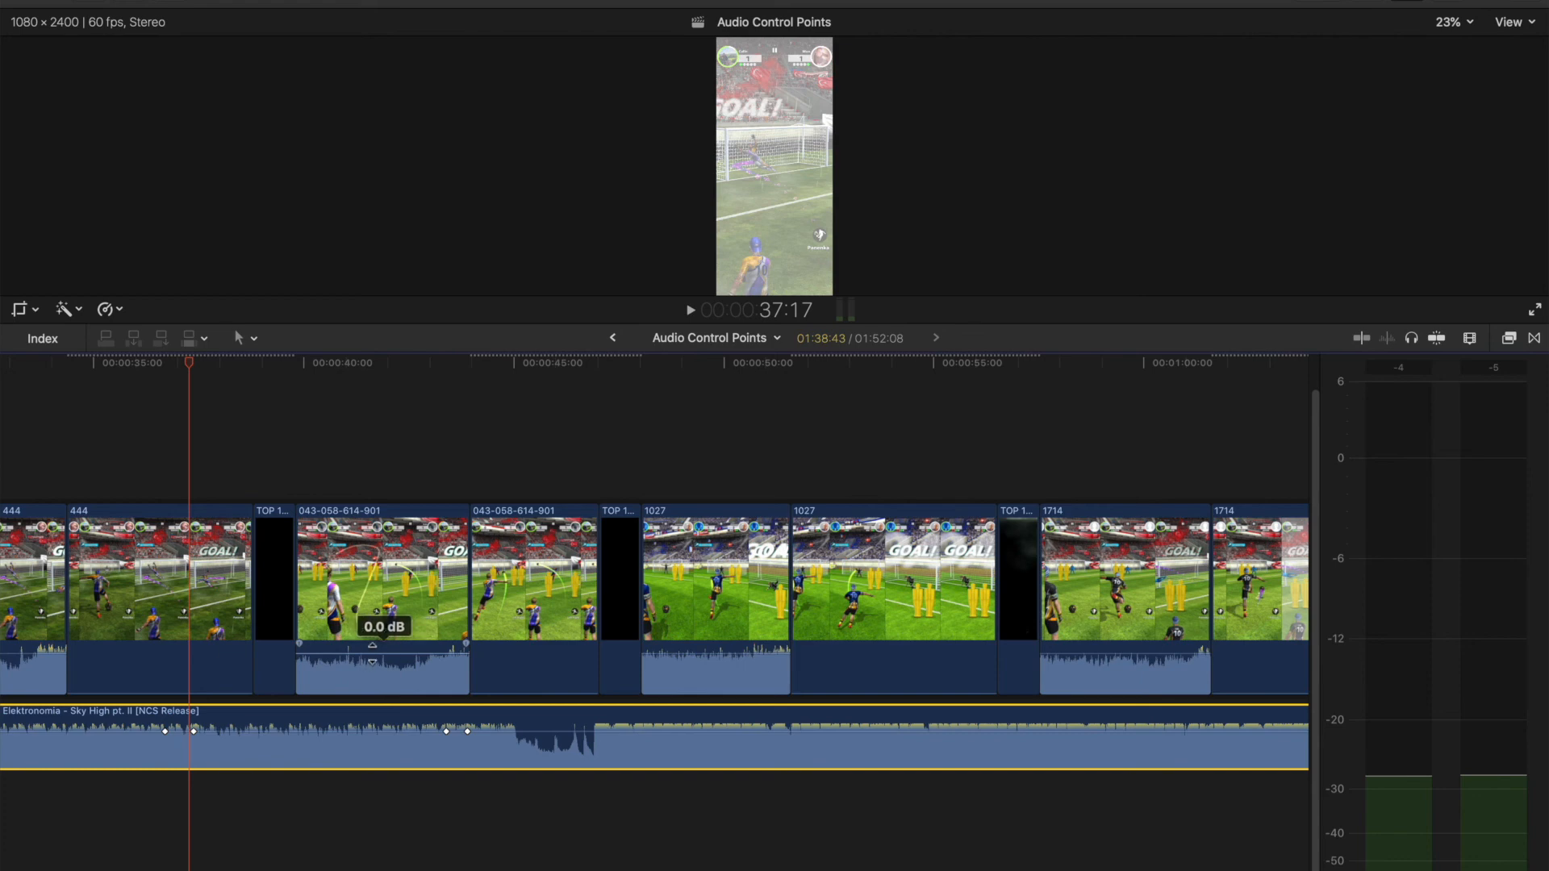
{"action": "key", "text": "alt"}
{"action": "left_click", "coordinate": [359, 654], "text": "alt"}
{"action": "left_click", "coordinate": [403, 654], "text": "alt"}
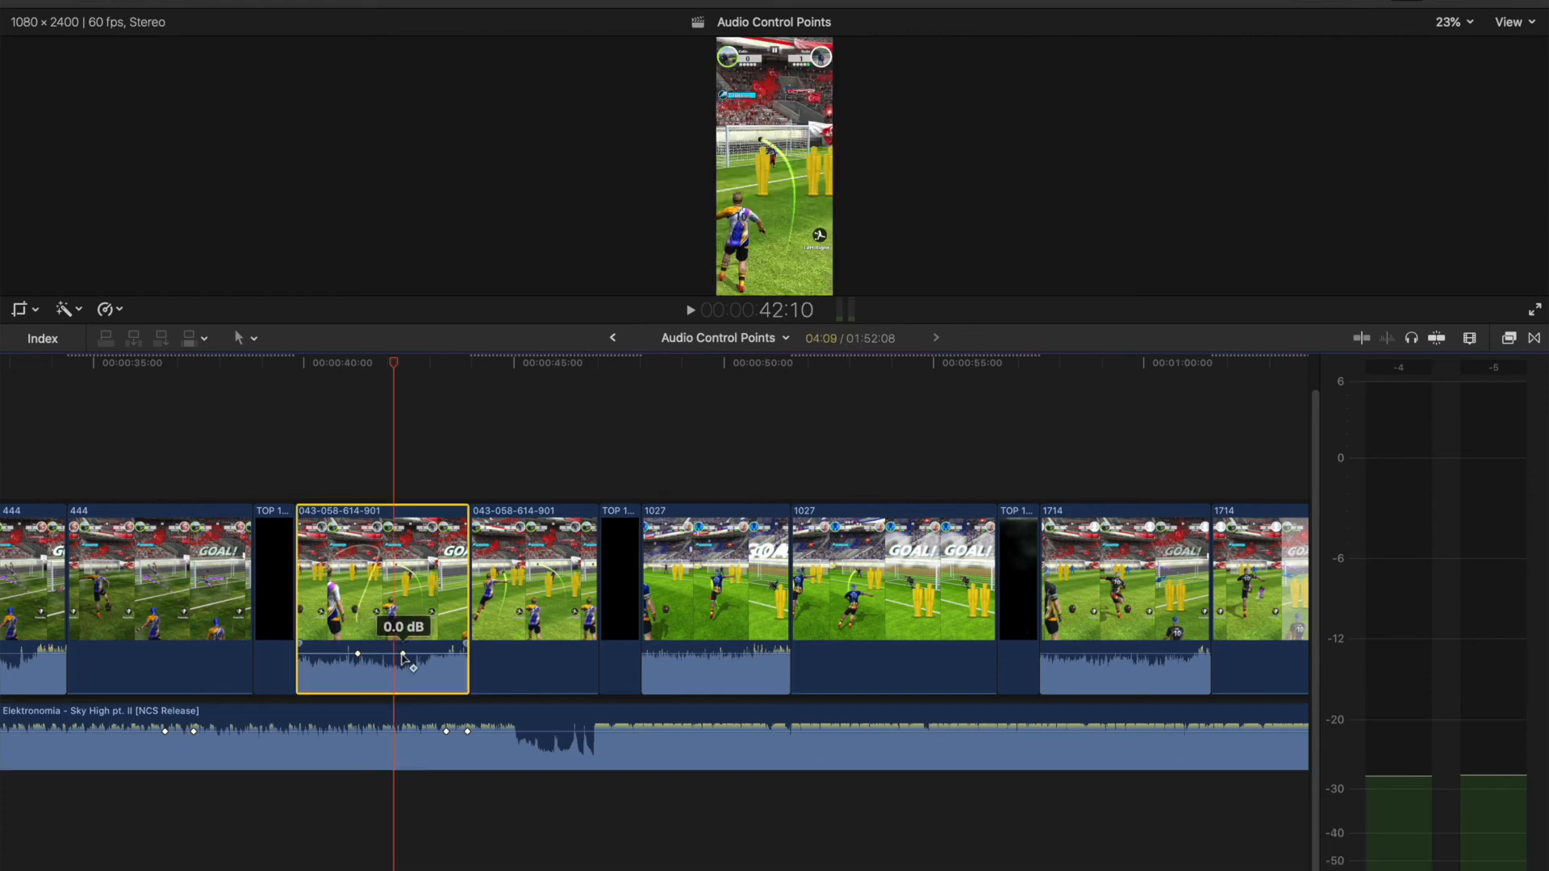
{"action": "left_click_drag", "start_coordinate": [403, 654], "coordinate": [403, 677]}
{"action": "key", "text": "super+z"}
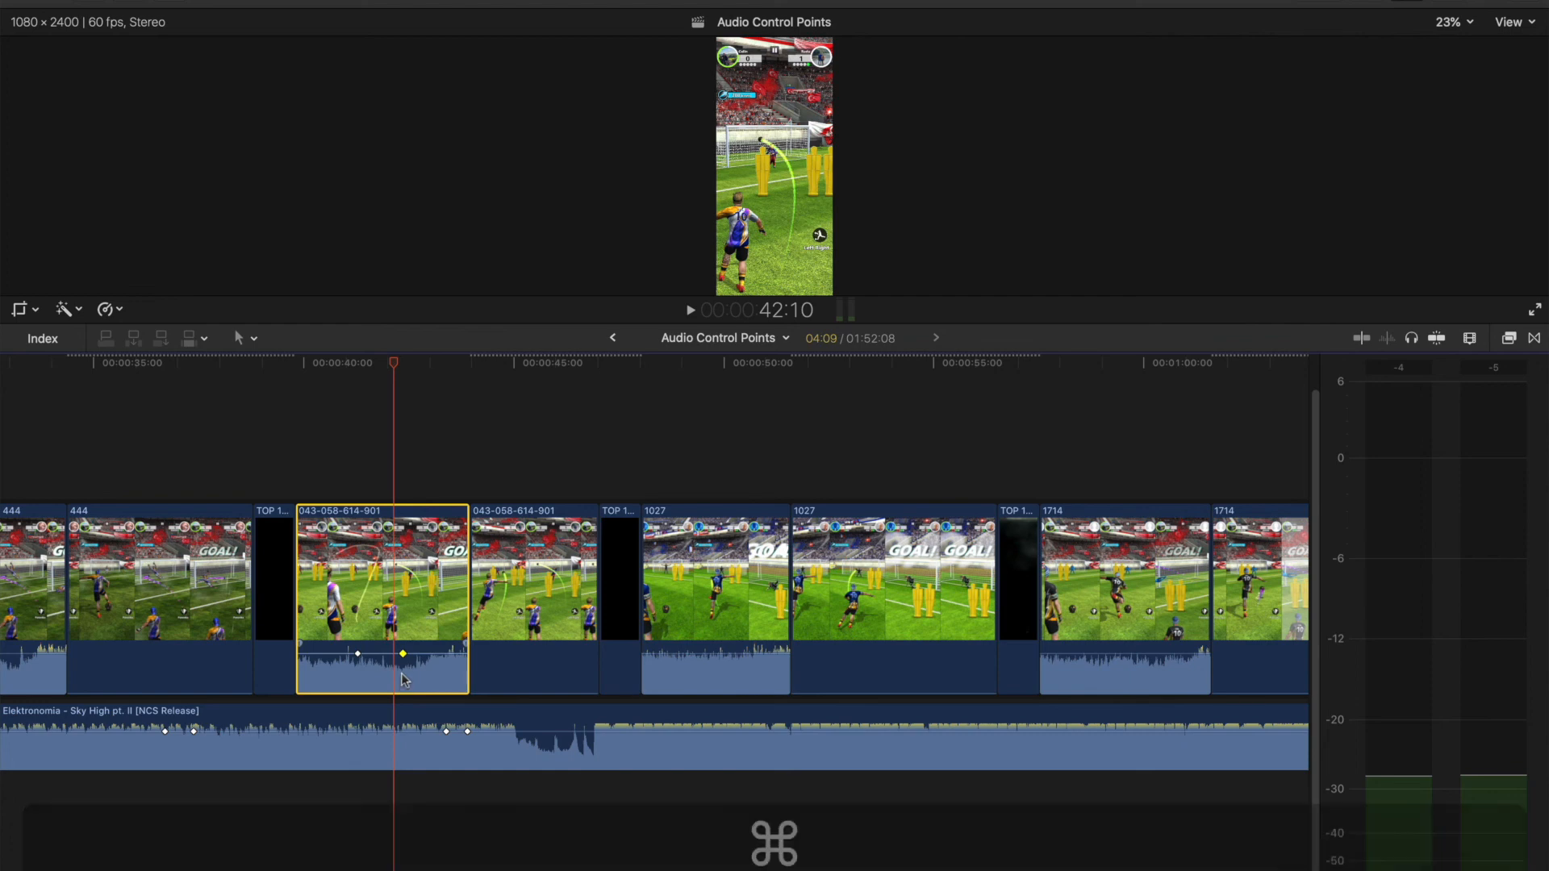